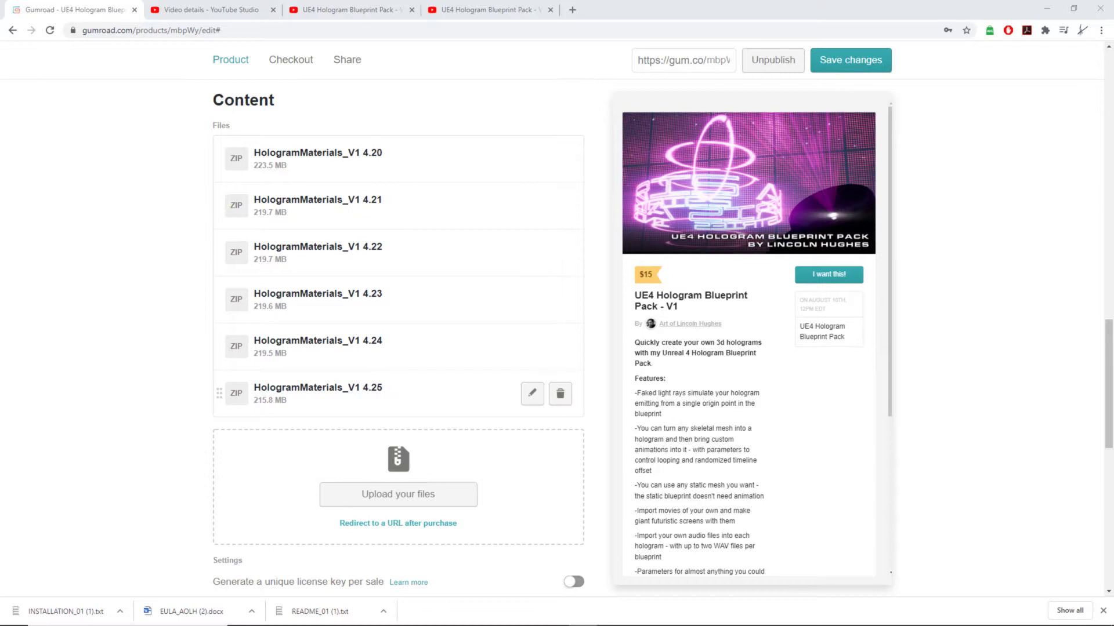
Step: Check the single folder inside HologramMaterials_V1 4.25.zip, then return to the Unreal Projects window
key("alt+Tab")
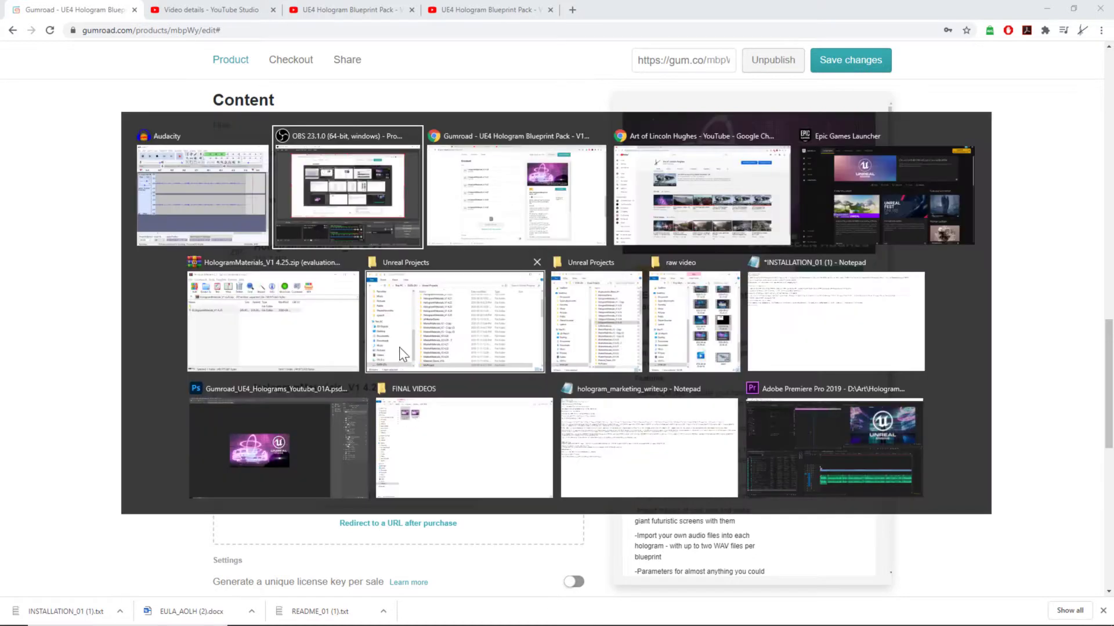
left_click(323, 333)
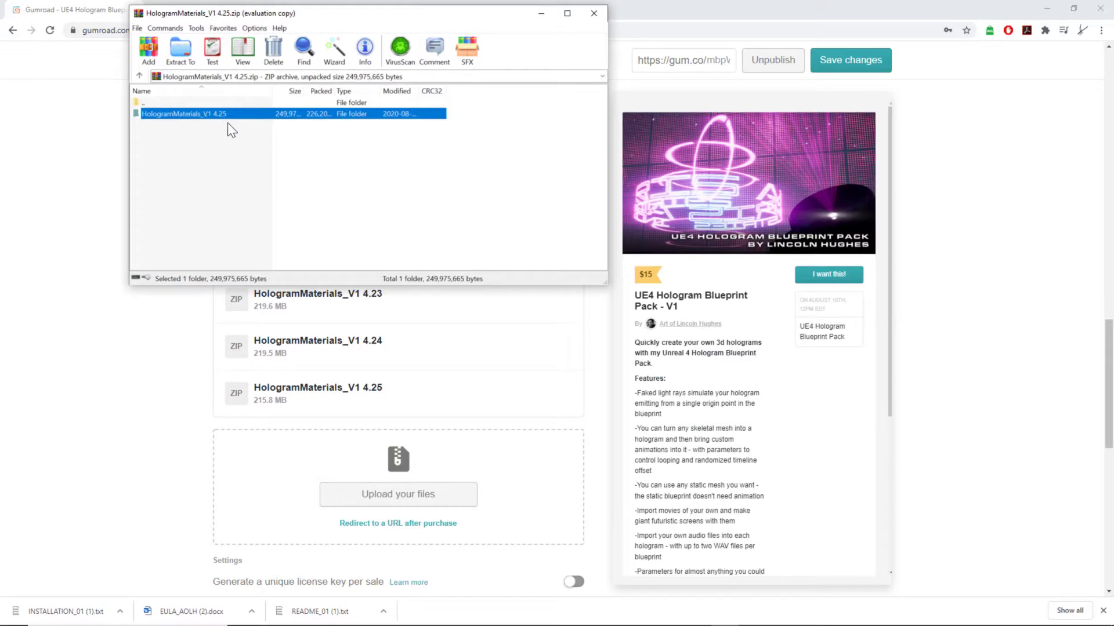
key("alt+Tab")
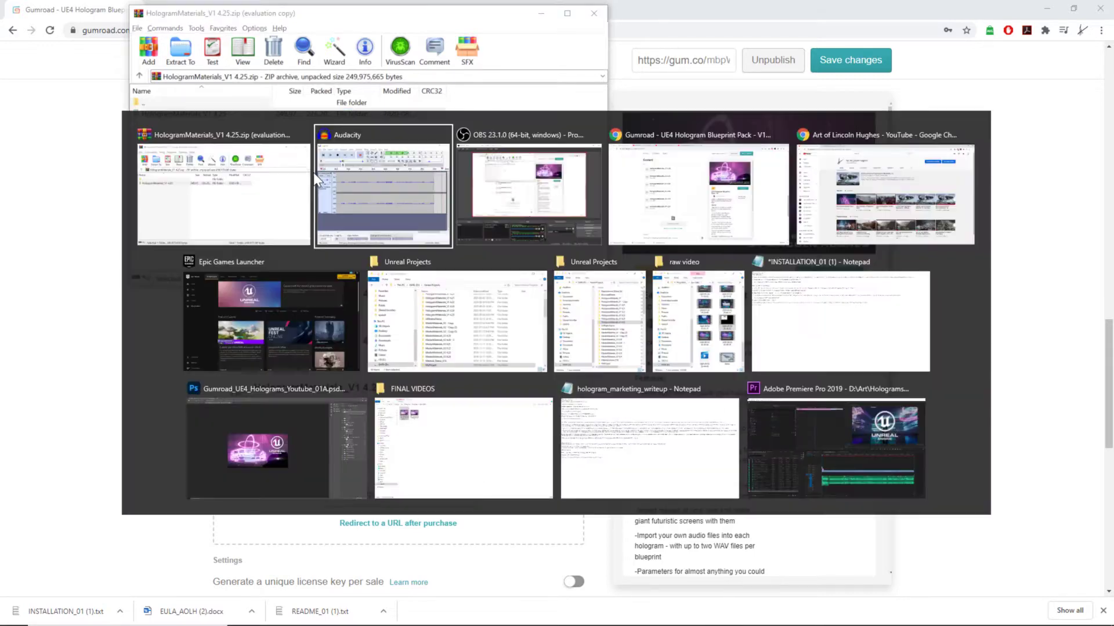
left_click(493, 311)
Step: Reposition the Explorer window and browse from Documents\Unreal Projects back to D:\Unreal Projects
left_click_drag(604, 135, 398, 170)
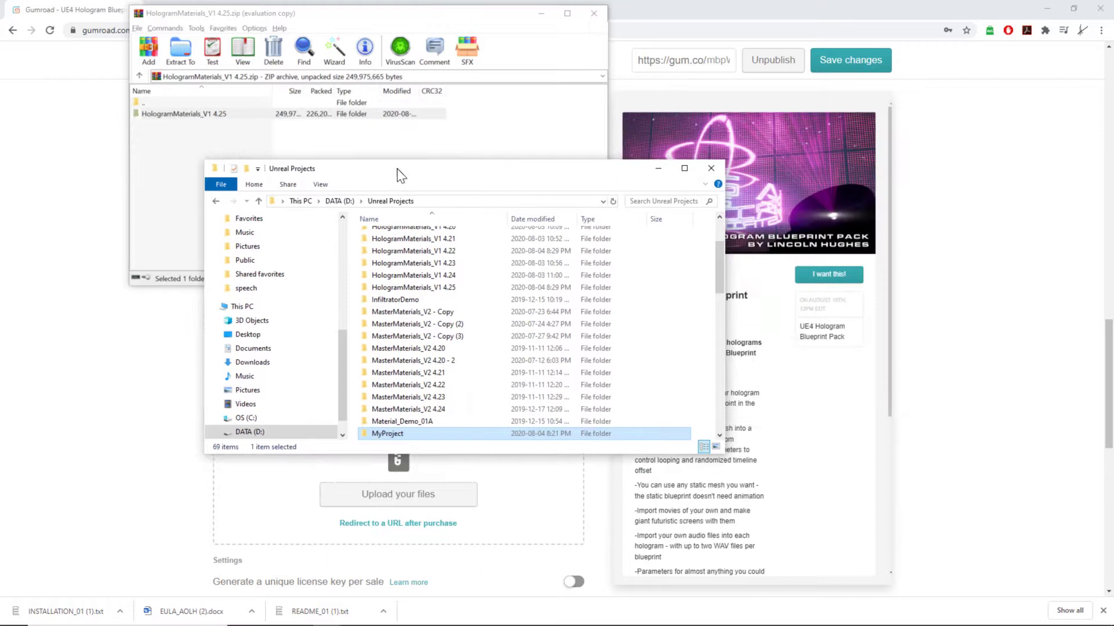
left_click_drag(343, 353, 355, 221)
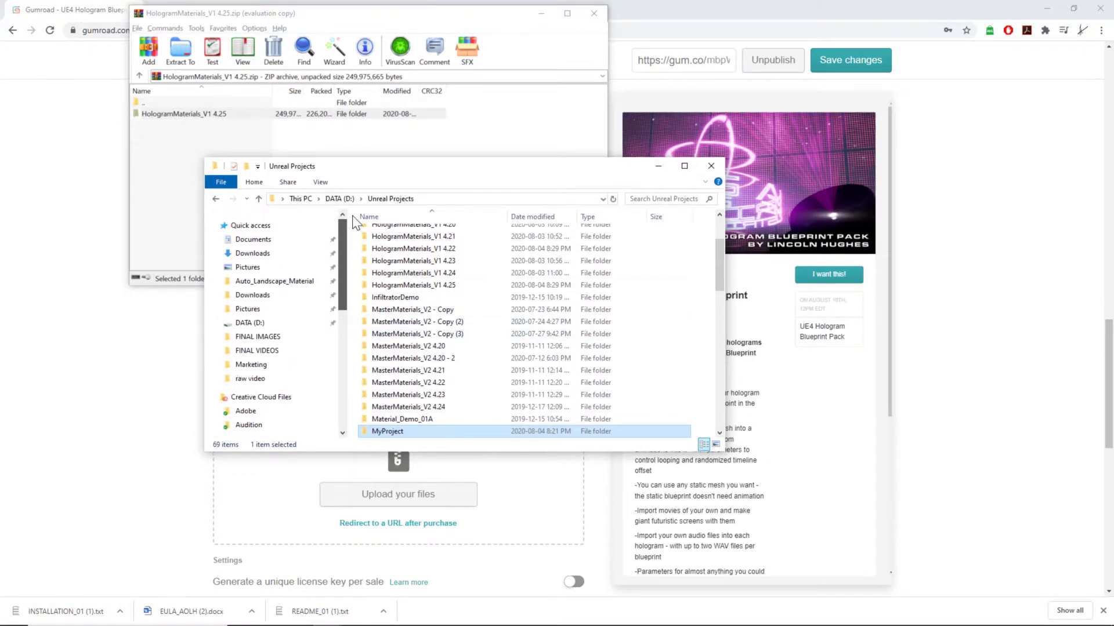
left_click(261, 241)
double_click(395, 378)
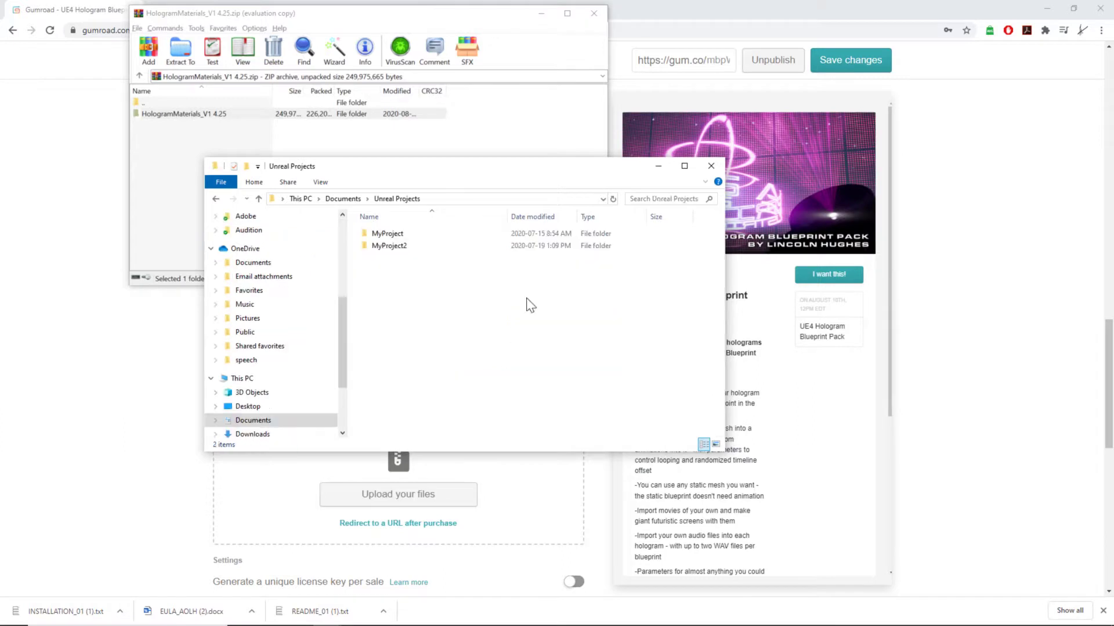
left_click(216, 199)
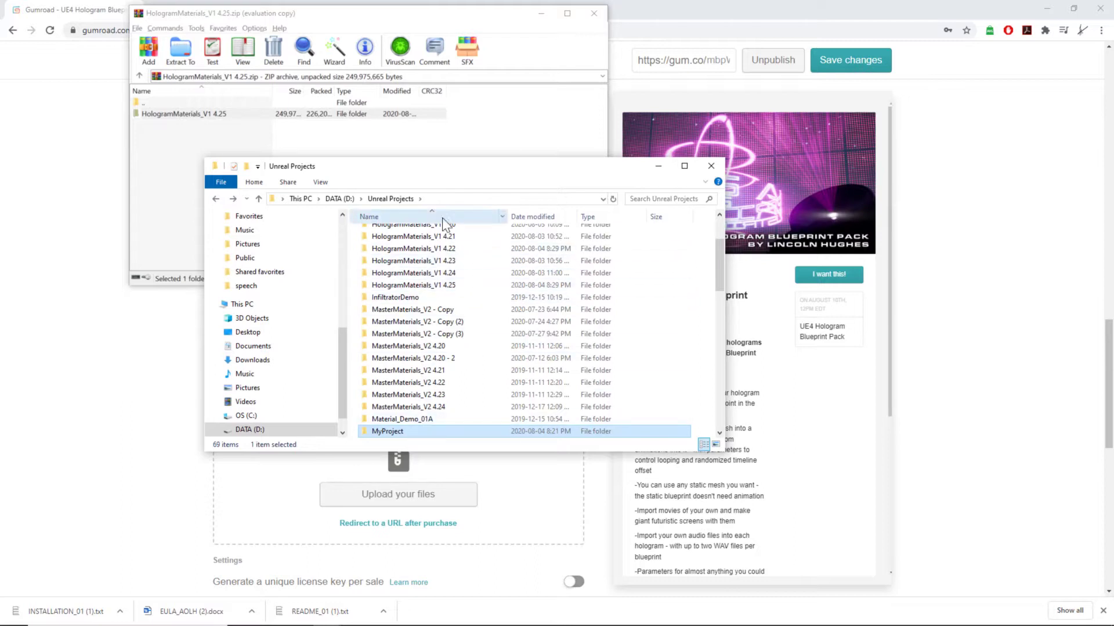
Step: Select the 238 MB HologramMaterials_V1 4.25 project folder, comparing it with the archive window
left_click(449, 287)
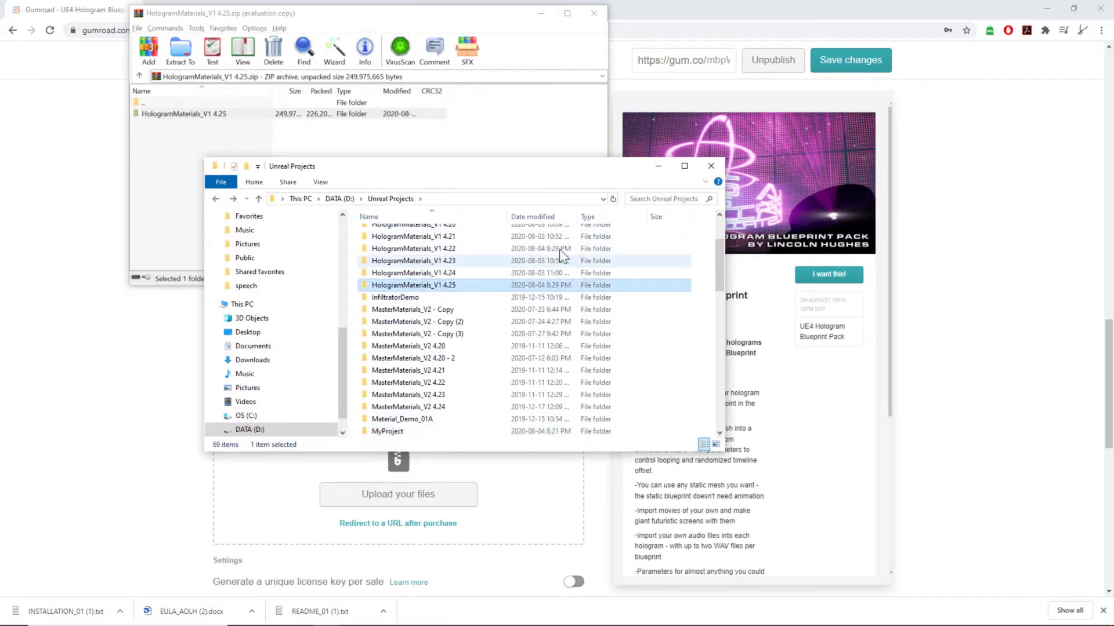
left_click(208, 112)
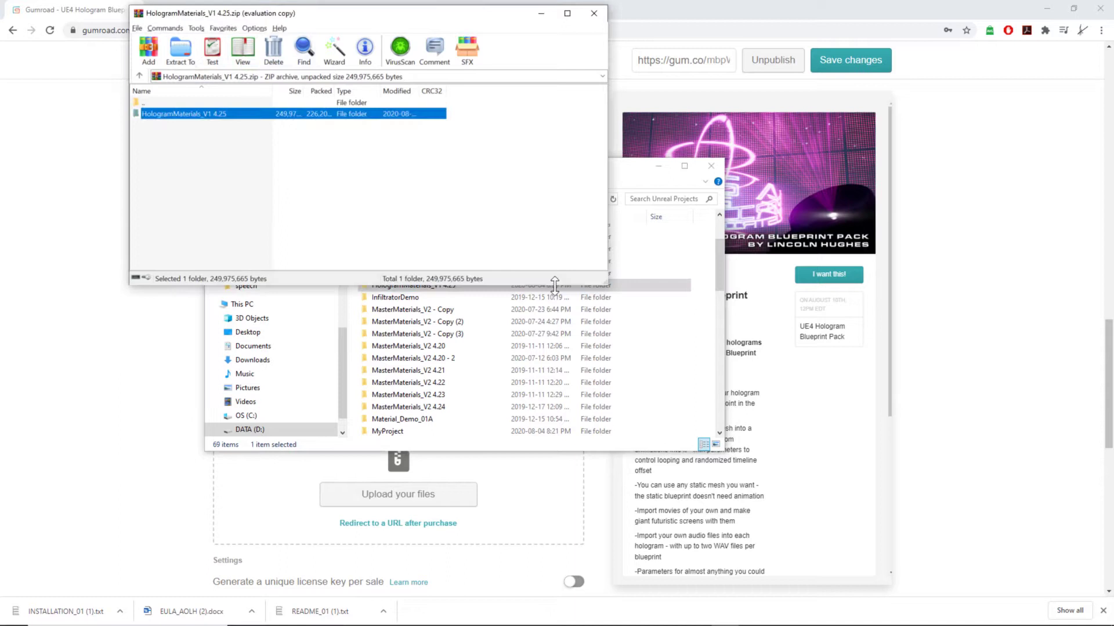
left_click(629, 169)
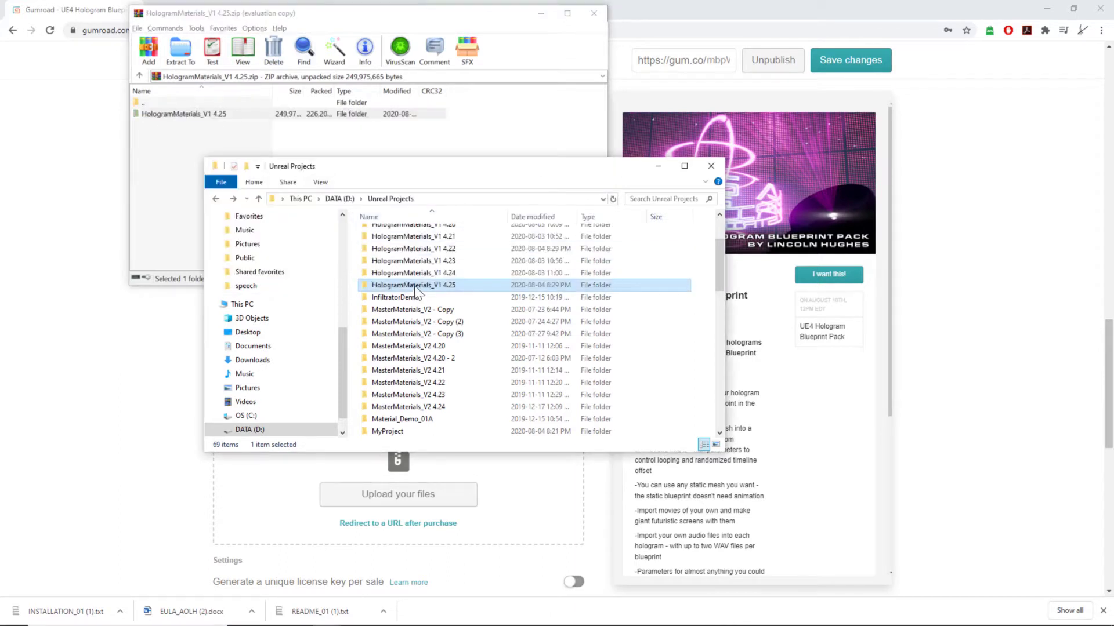
mouse_move(411, 285)
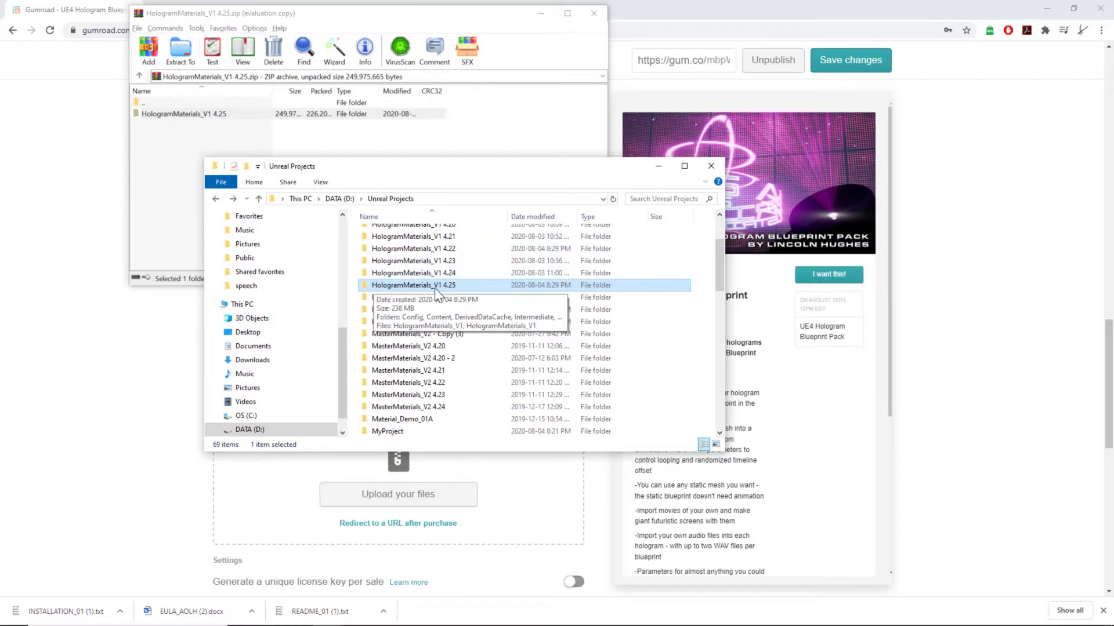
Step: Launch Unreal Engine 4.25.3 from Epic Games Launcher to open the HologramMaterials_V1 project
key("super")
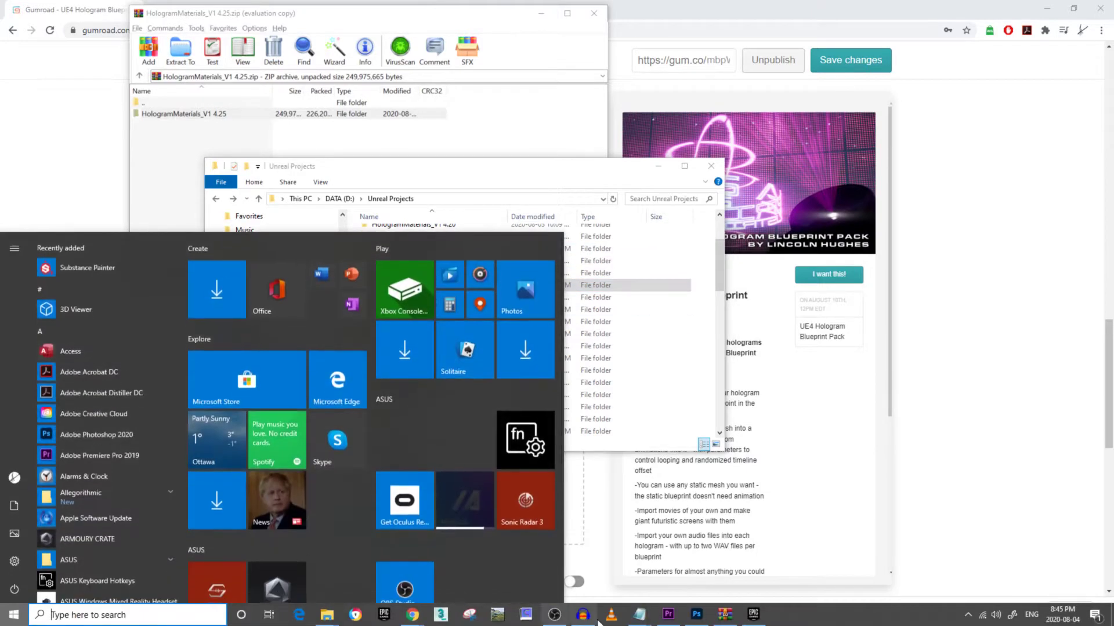
left_click(753, 613)
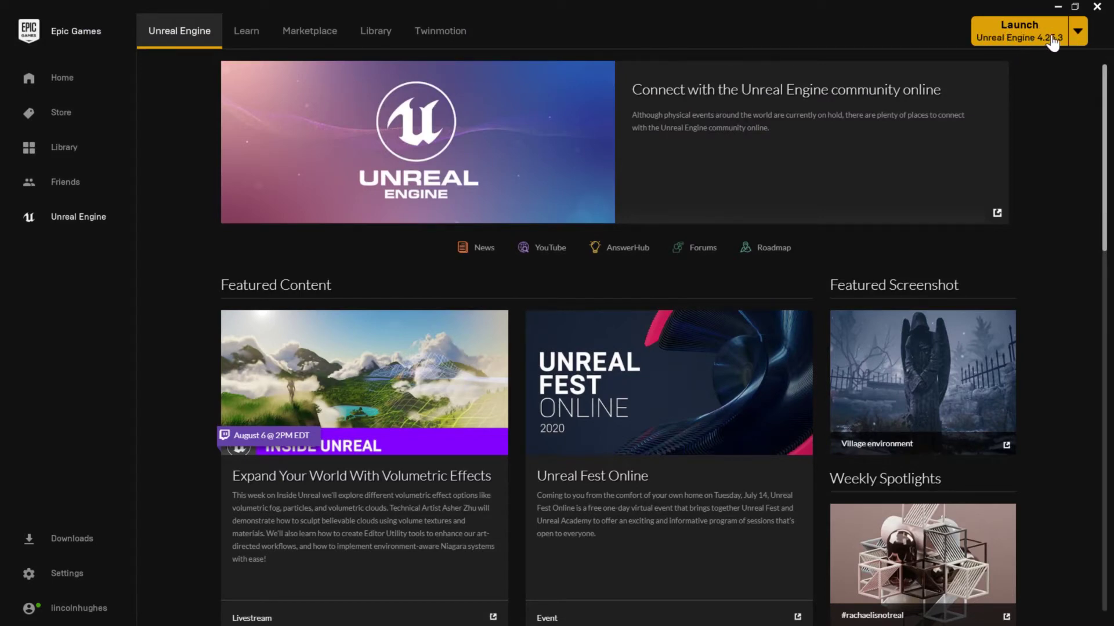
left_click(1076, 33)
left_click(1076, 36)
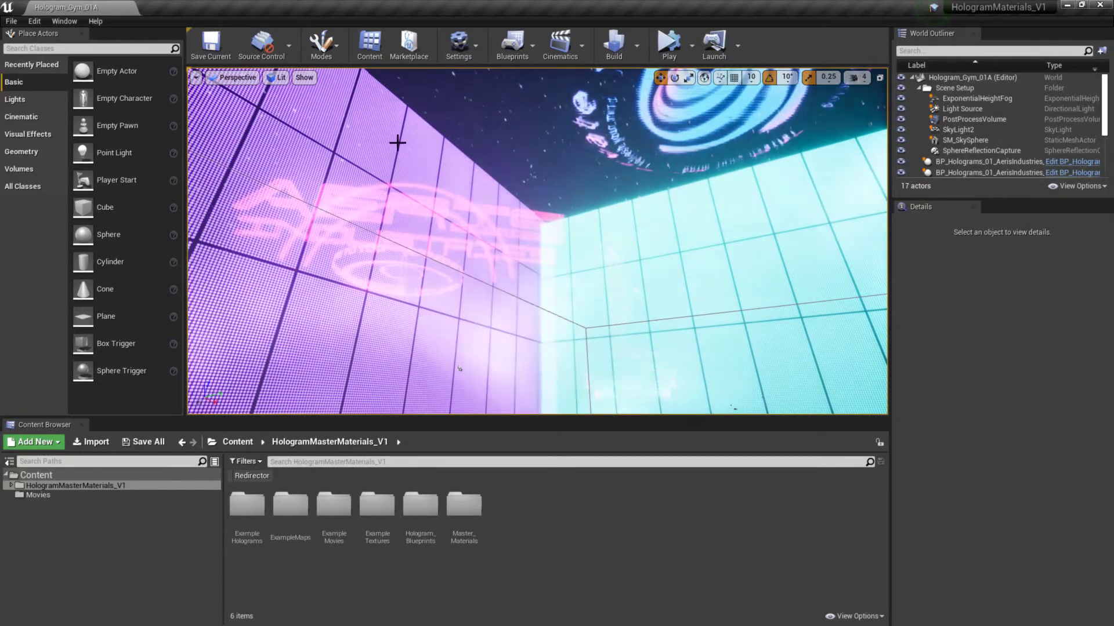
Step: Simulate Hologram_Gym_01A to watch the animated hologram walls, then stop and view the spiral hologram
right_click_drag(622, 232, 664, 161)
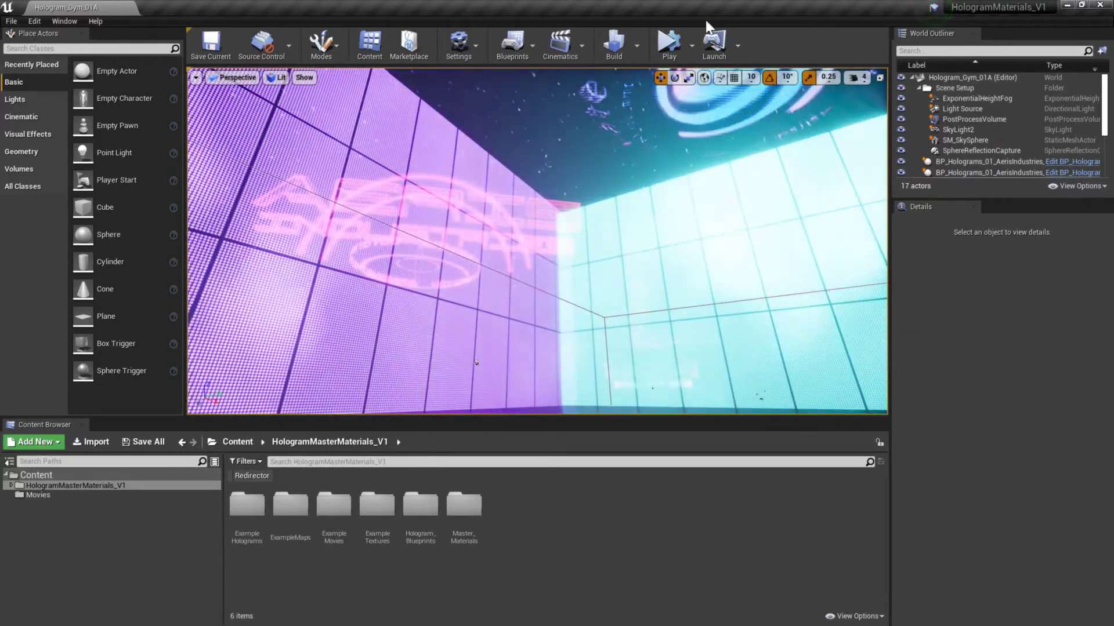
left_click(693, 45)
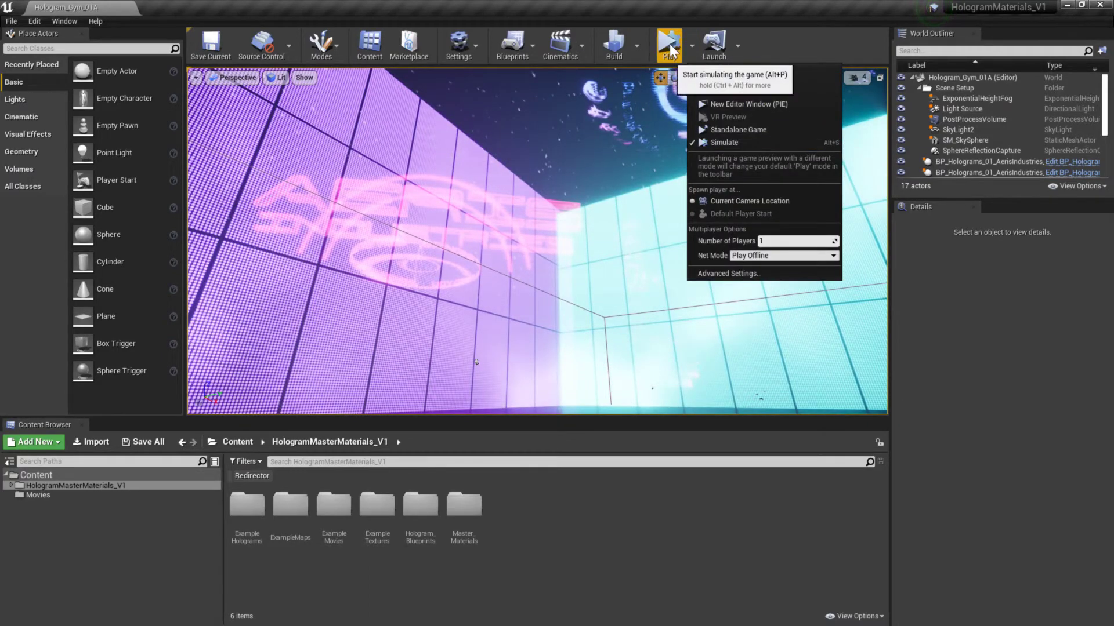
left_click(670, 43)
left_click_drag(667, 220, 624, 199)
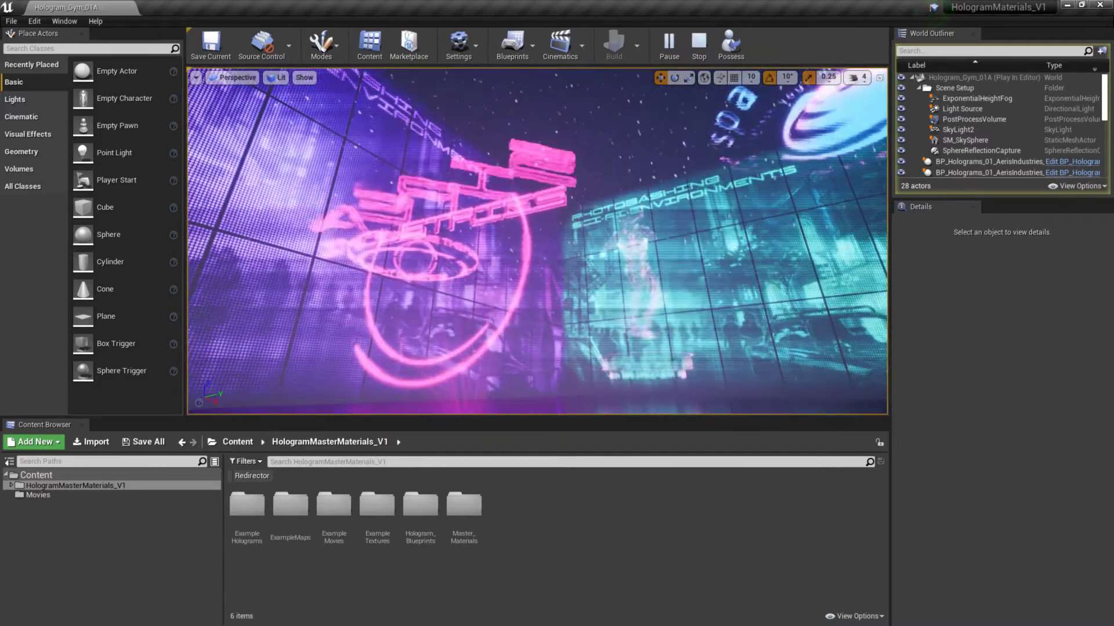
left_click(699, 43)
mouse_move(633, 246)
left_mouse_down()
mouse_move(617, 211)
mouse_move(634, 240)
left_mouse_up()
right_click_drag(634, 240, 634, 213)
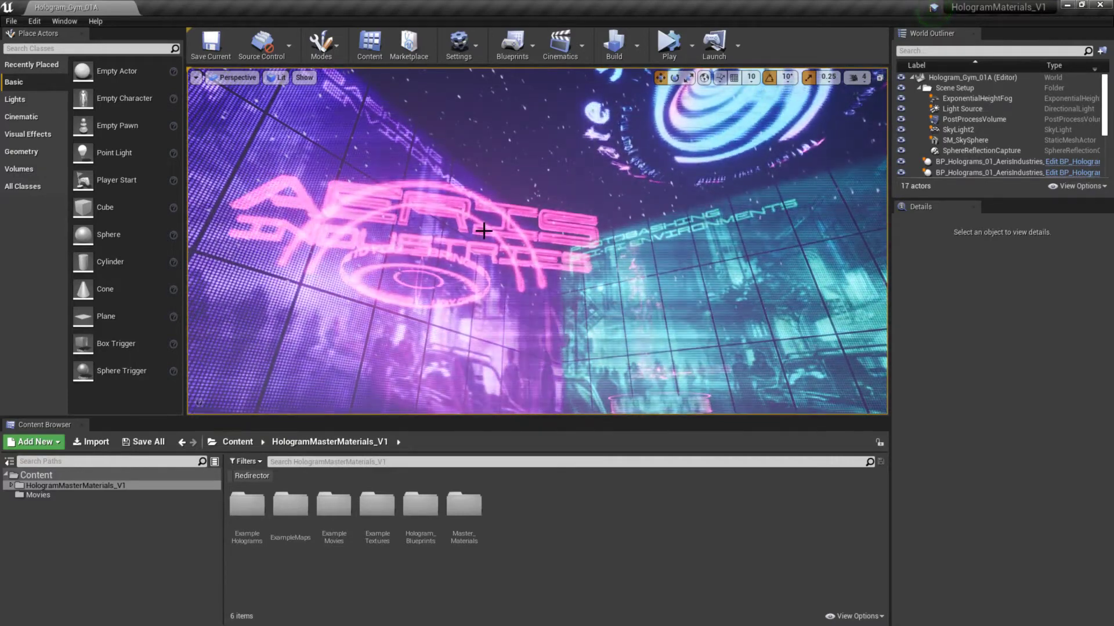
Step: Deselect the AerisIndustries hologram actor and select the HologramMasterMaterials_V1 folder in the Content Browser
left_click(503, 234)
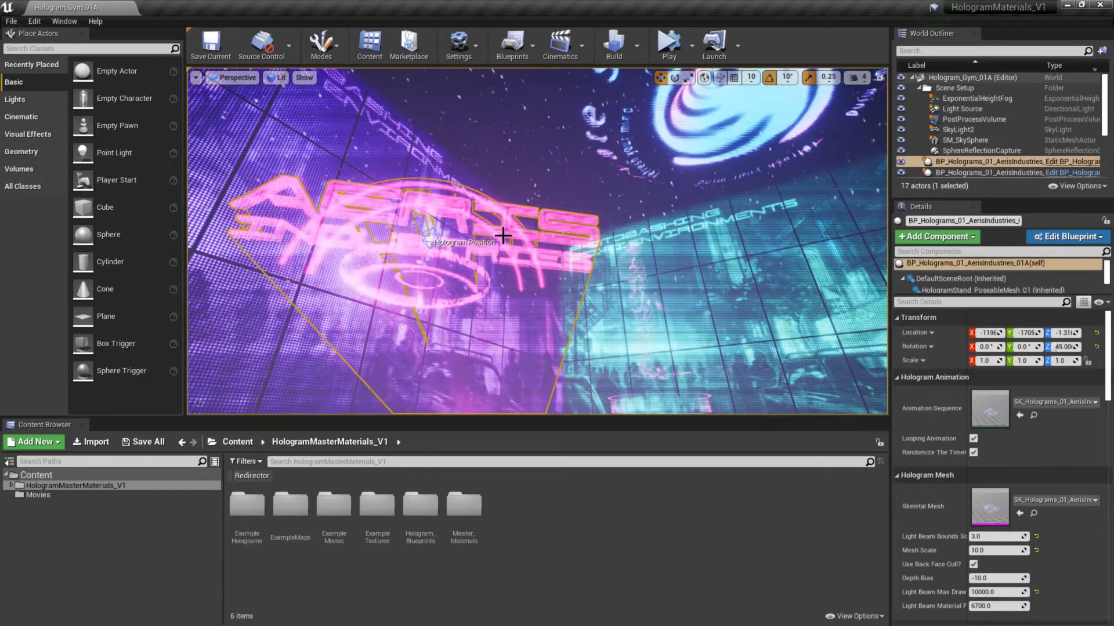
key("Escape")
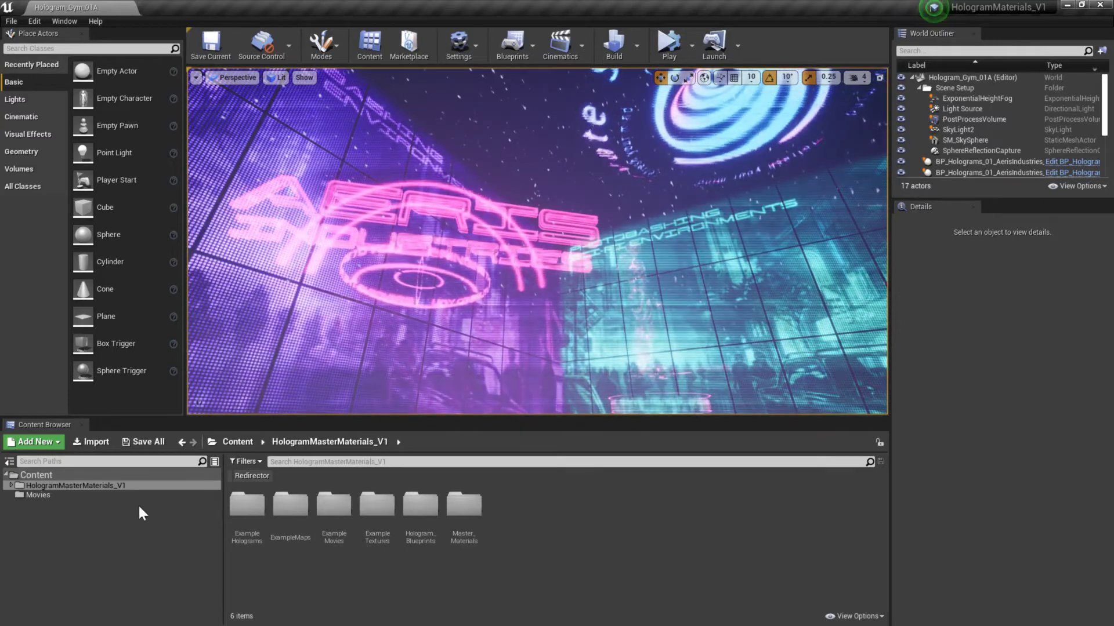
left_click(72, 485)
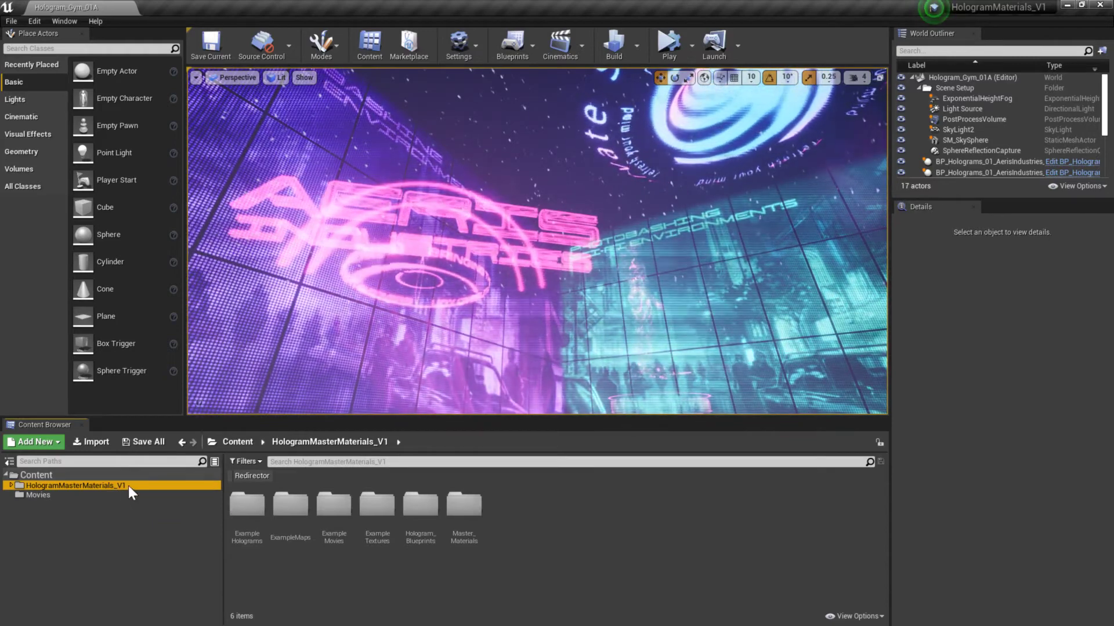
Step: Migrate HologramMasterMaterials_V1 with all its assets into Unreal Projects\MyProject\Content
right_click(127, 486)
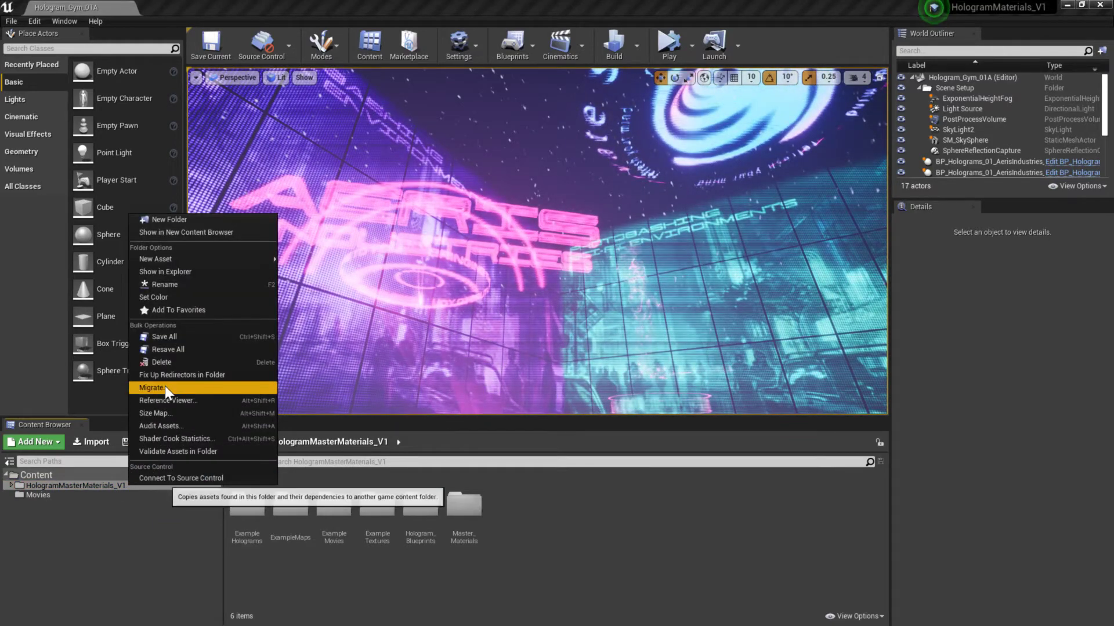
left_click(191, 391)
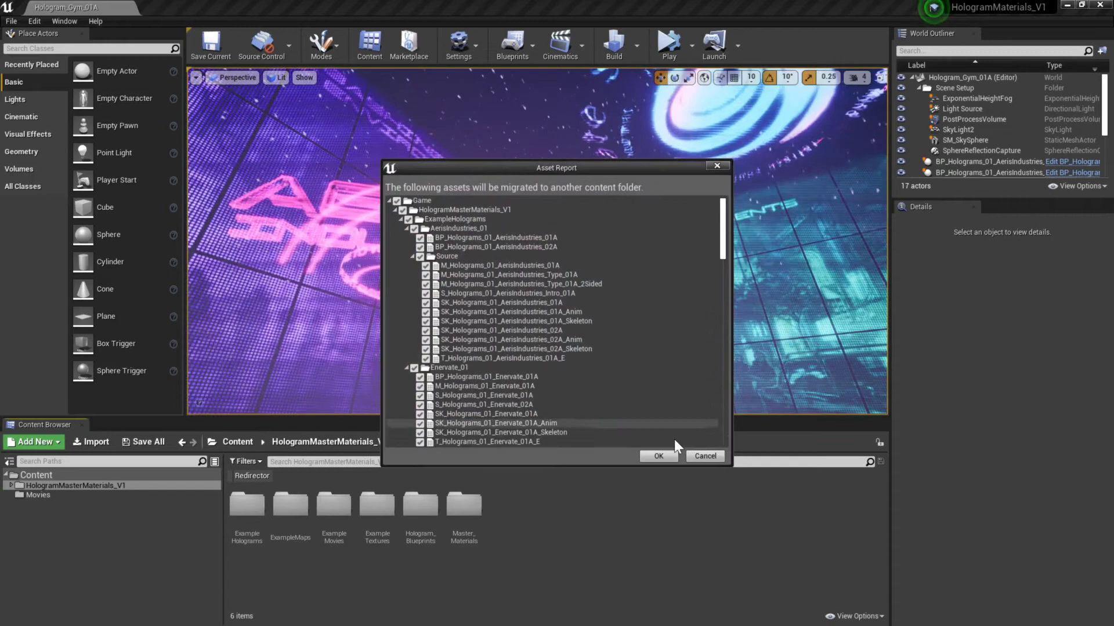
left_click(659, 456)
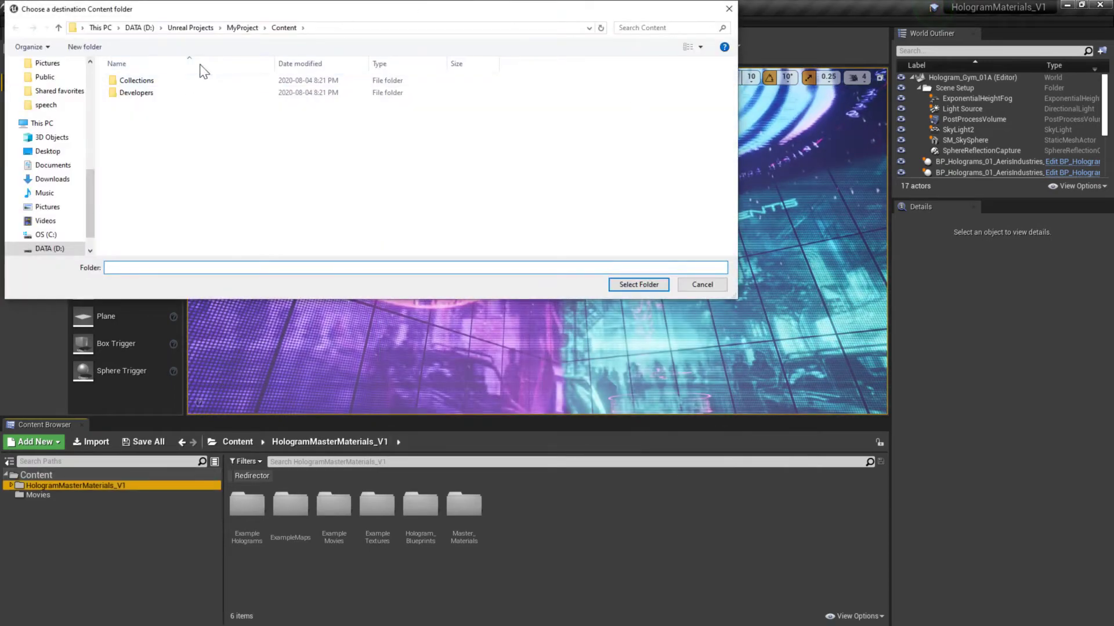
left_click(187, 29)
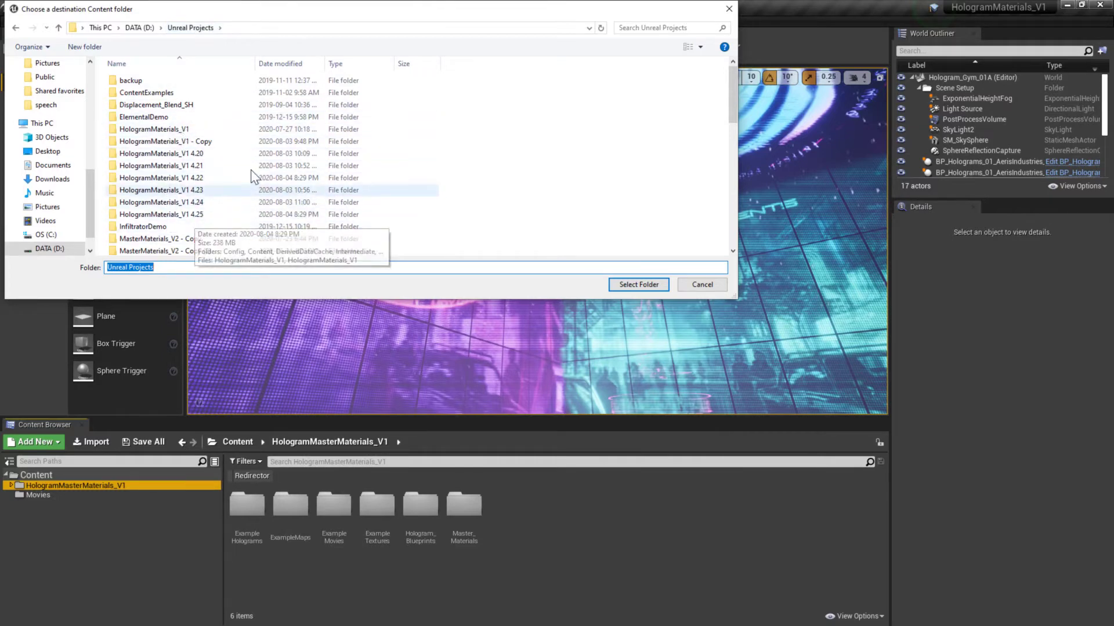
scroll(176, 171, "down", 6)
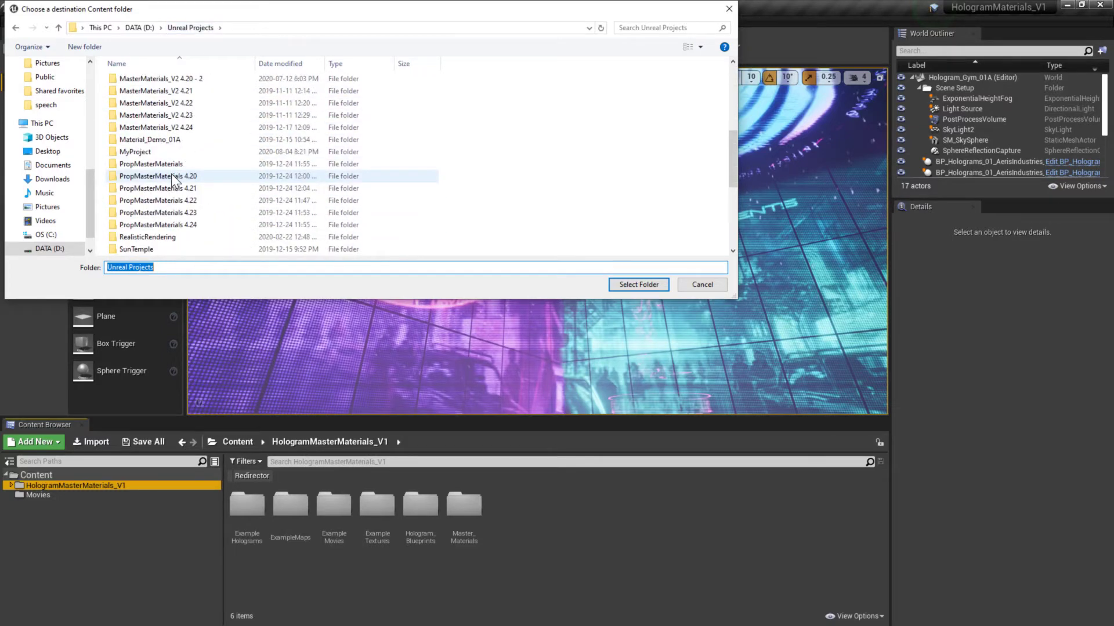
left_click(141, 155)
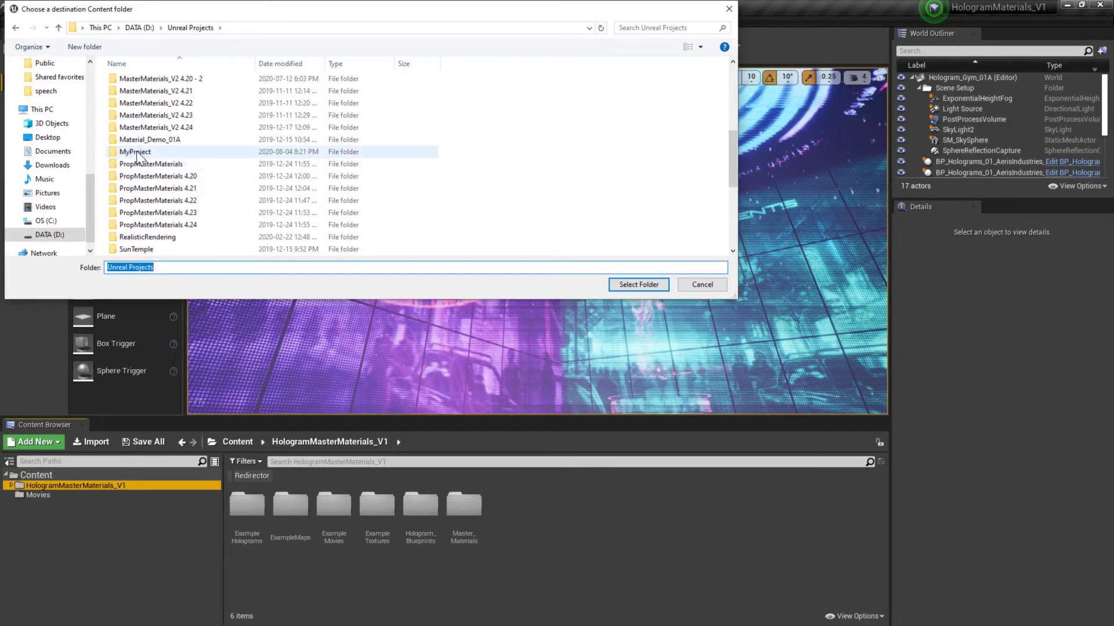
double_click(137, 153)
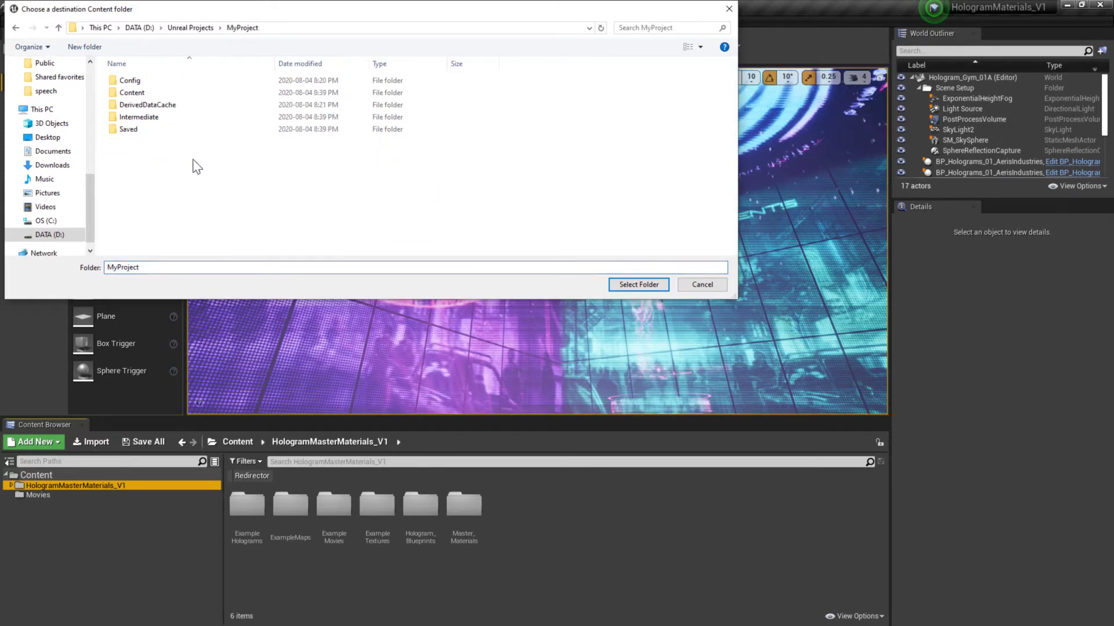
double_click(129, 93)
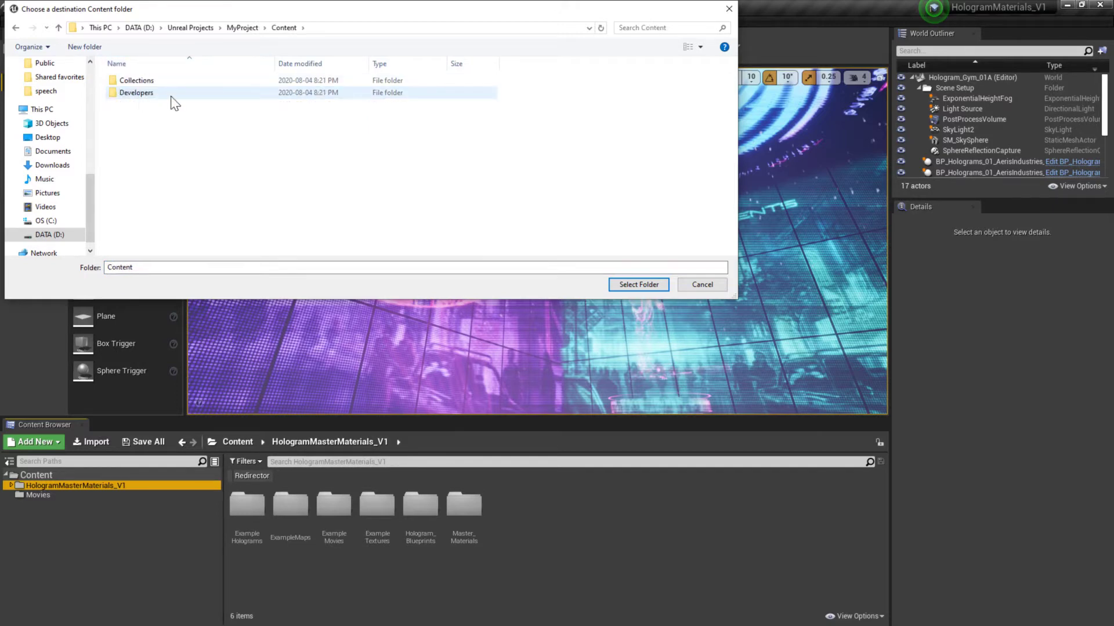
left_click(625, 285)
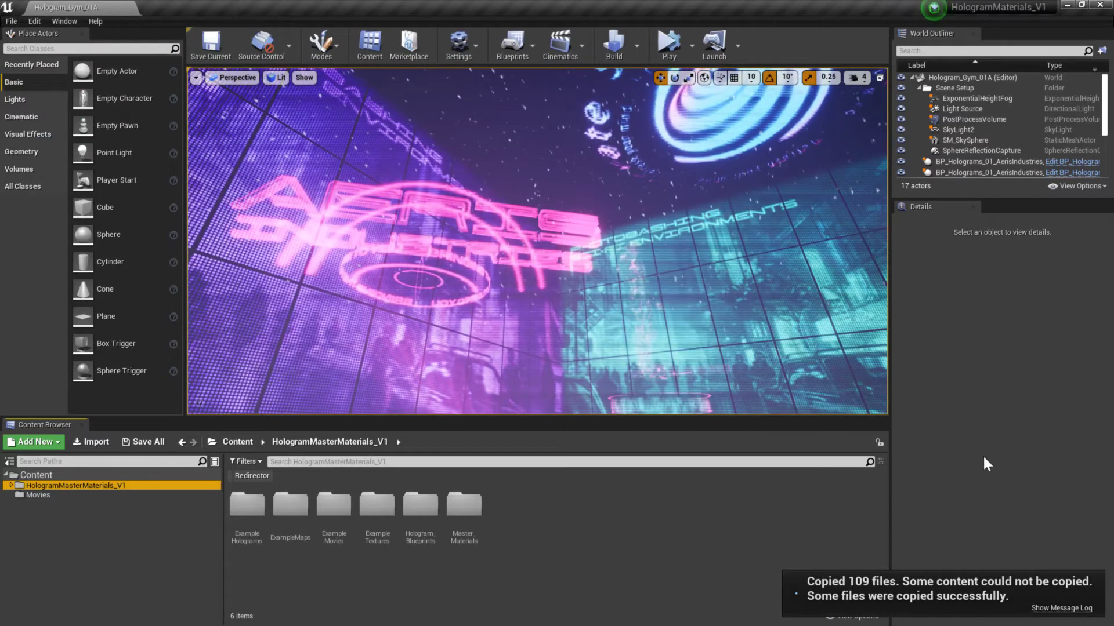
Step: Open the migration message log and filter it to Copy Errors to see failed files
left_click(1053, 609)
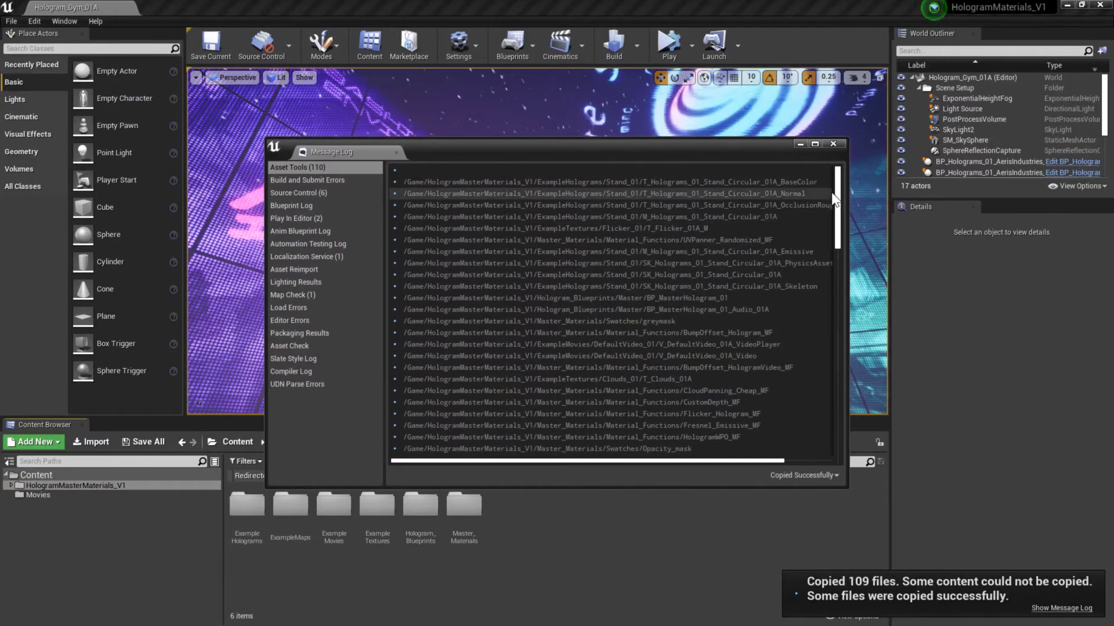
left_click_drag(835, 200, 828, 377)
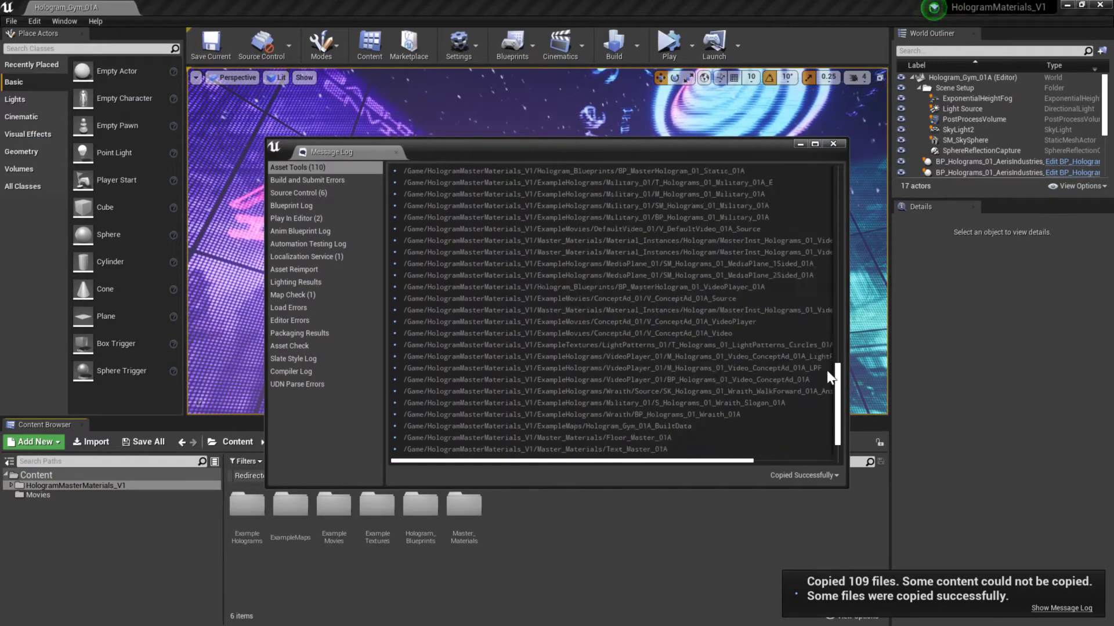
scroll(826, 370, "up", 15)
left_click(800, 475)
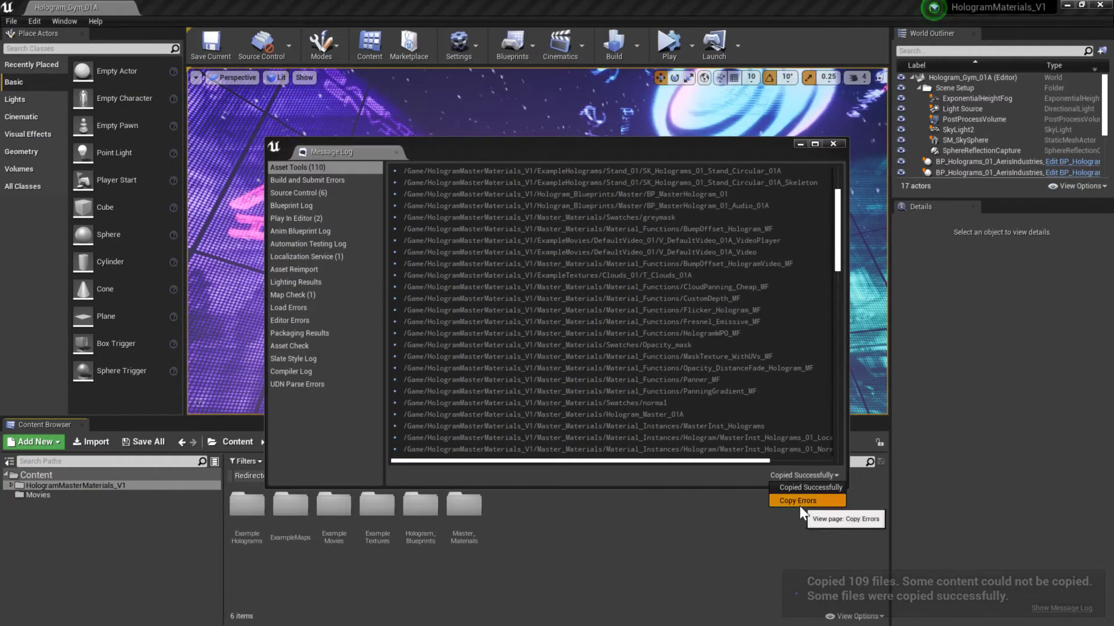
left_click(800, 501)
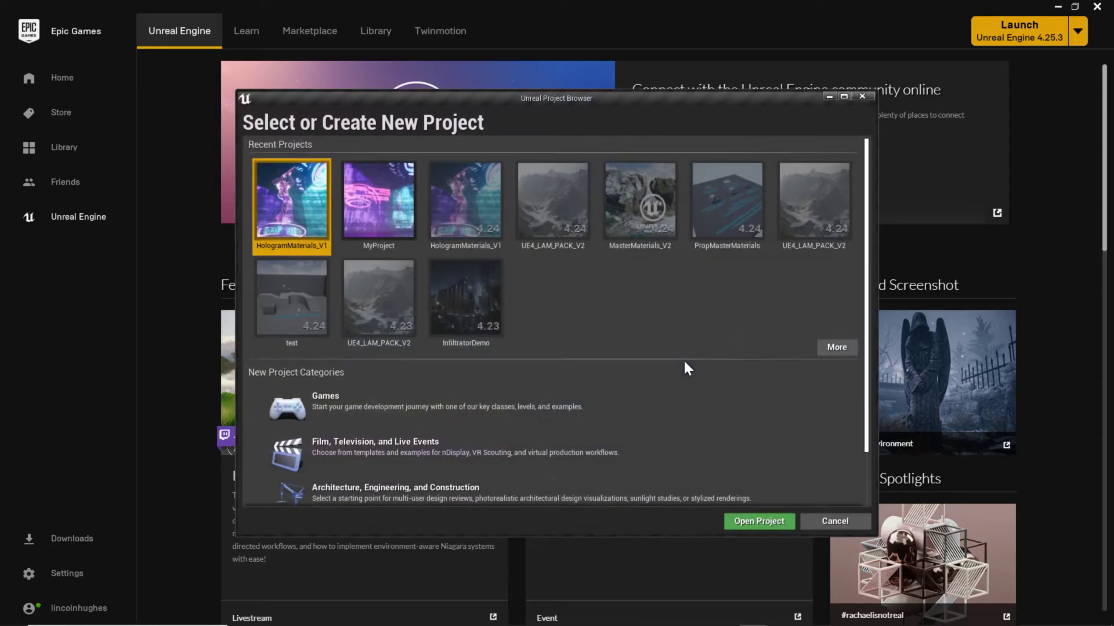
Step: Open MyProject from the Unreal Project Browser
double_click(375, 210)
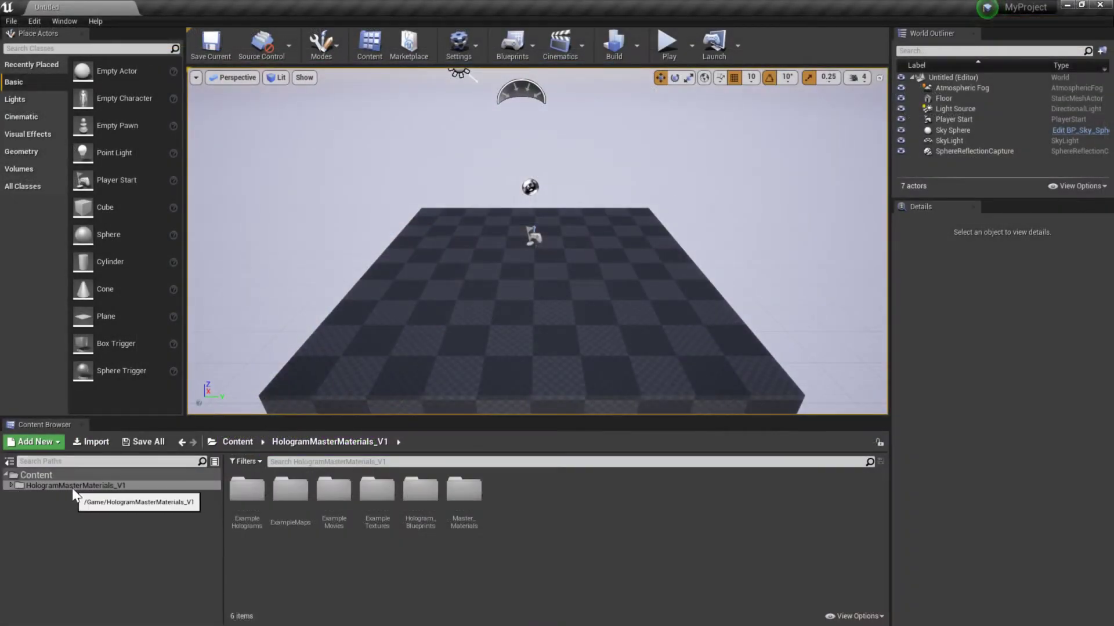
Step: Load the migrated Hologram_Gym_01A level from ExampleMaps using File > Open Level
left_click(87, 487)
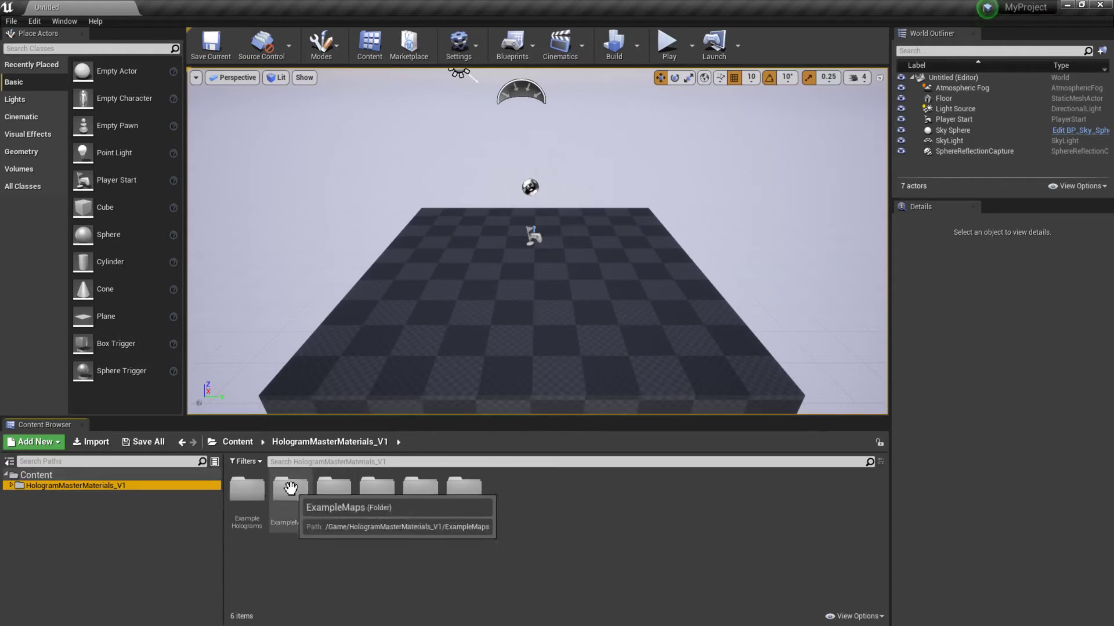
left_click(12, 21)
left_click(35, 48)
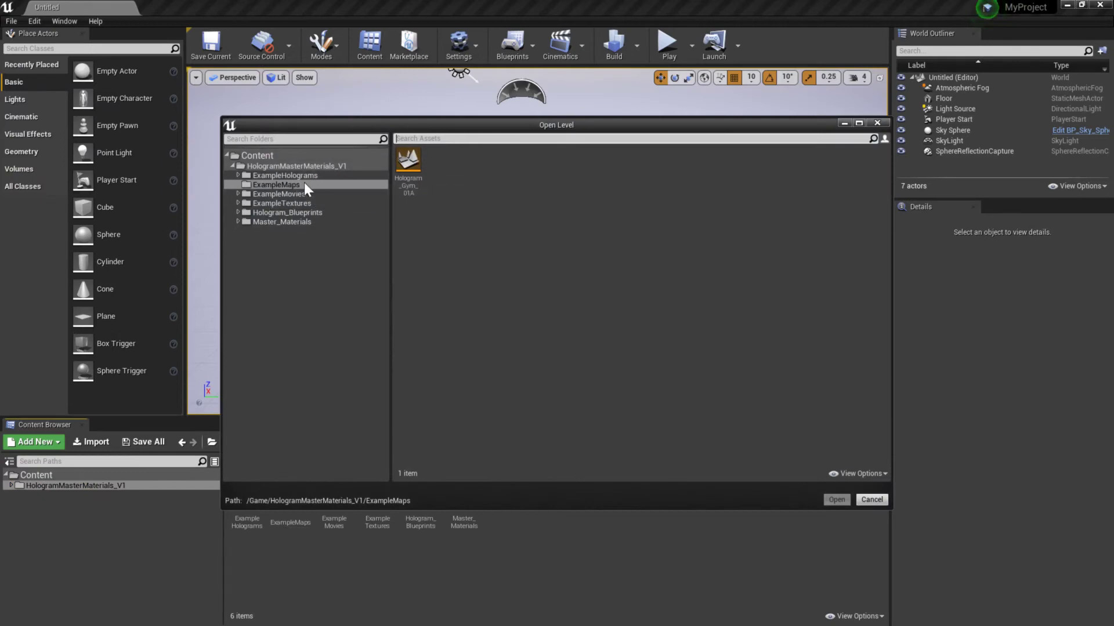
double_click(406, 162)
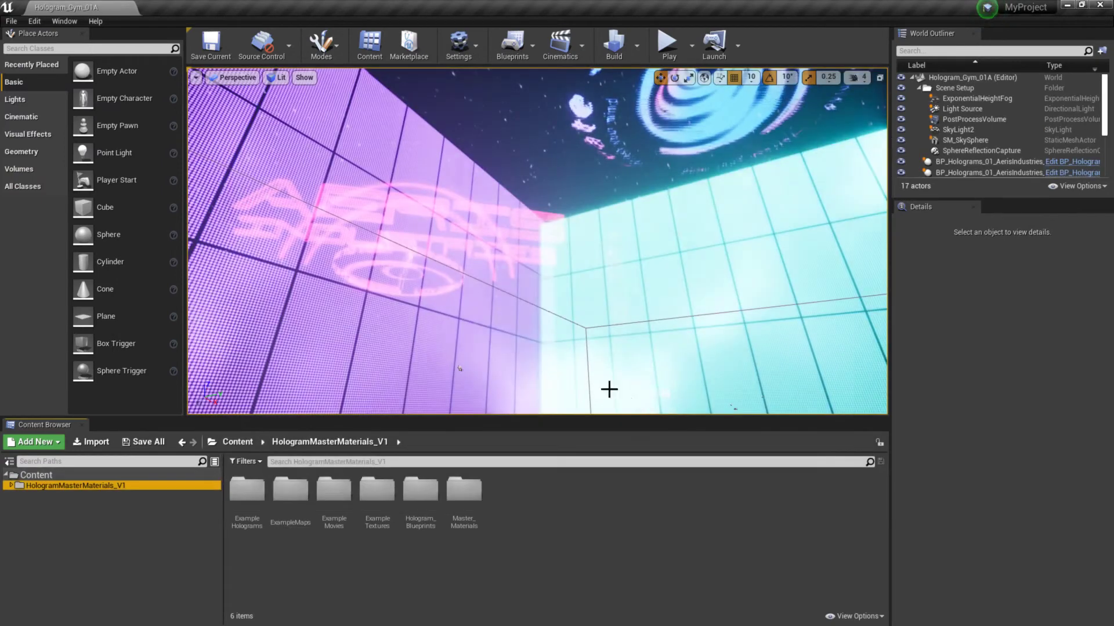
Step: Play and stop Hologram_Gym_01A in MyProject, then switch to the Unreal Projects window
left_click(669, 51)
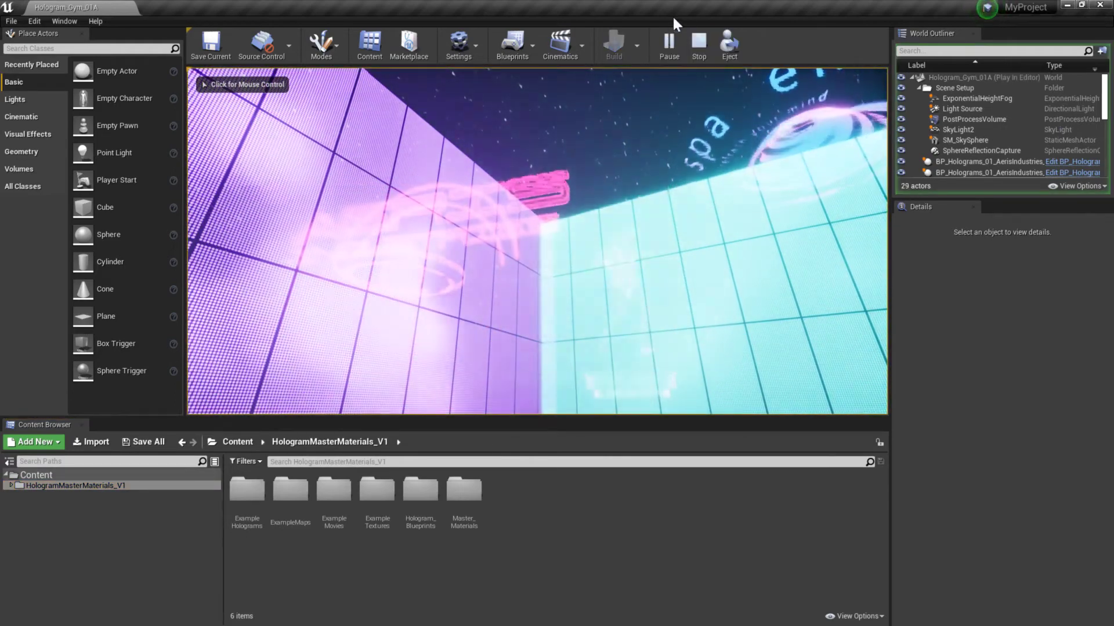
left_click(698, 51)
right_click_drag(609, 167, 659, 128)
key("alt+Tab")
key("alt+Tab")
key("alt+Tab")
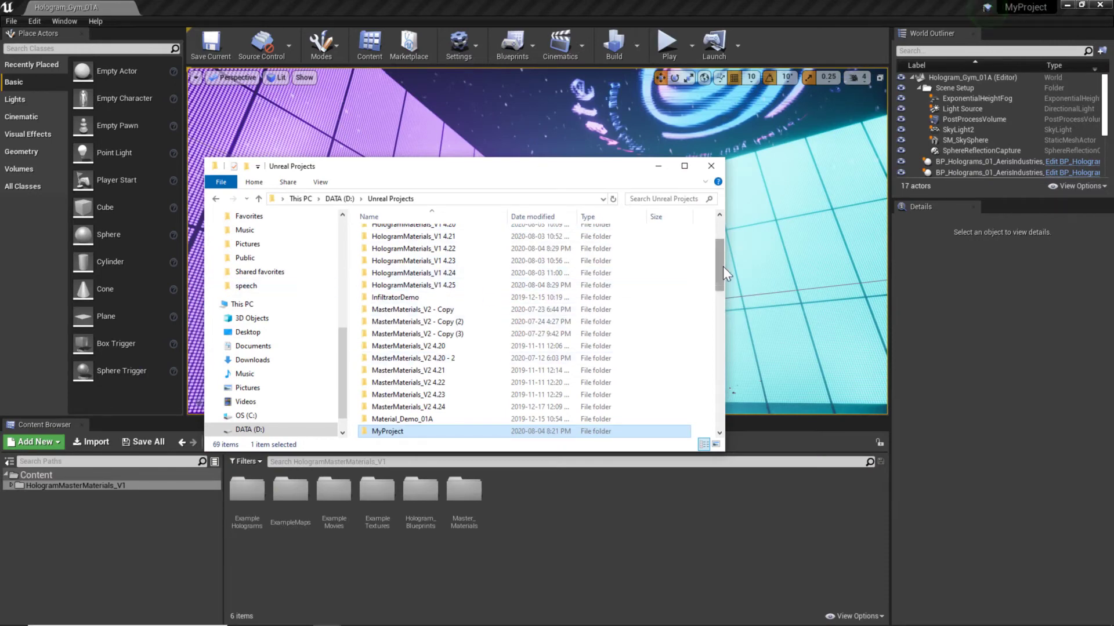
Step: Copy the Movies folder from HologramMaterials_V1 4.25's Content folder, then return to Unreal Projects
left_click_drag(722, 265, 722, 270)
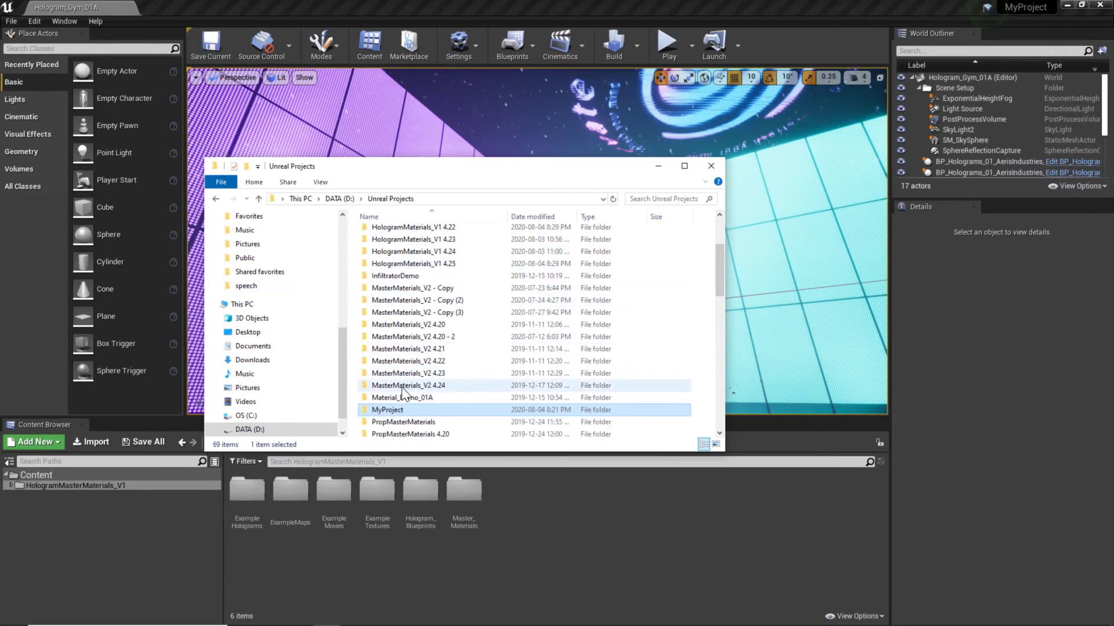
scroll(436, 376, "up", 3)
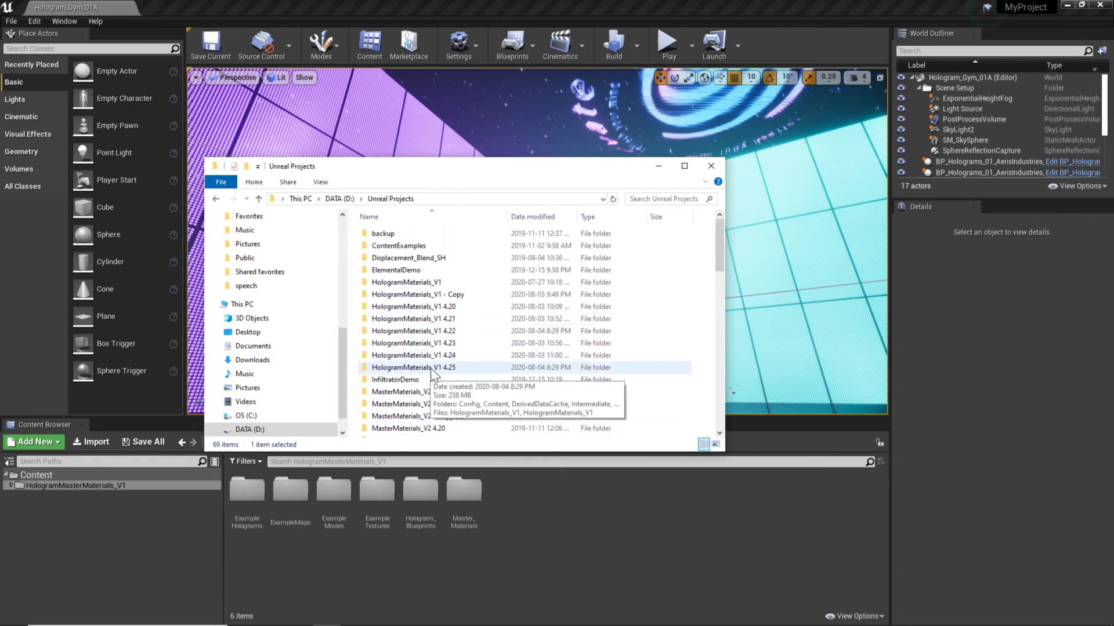
double_click(454, 368)
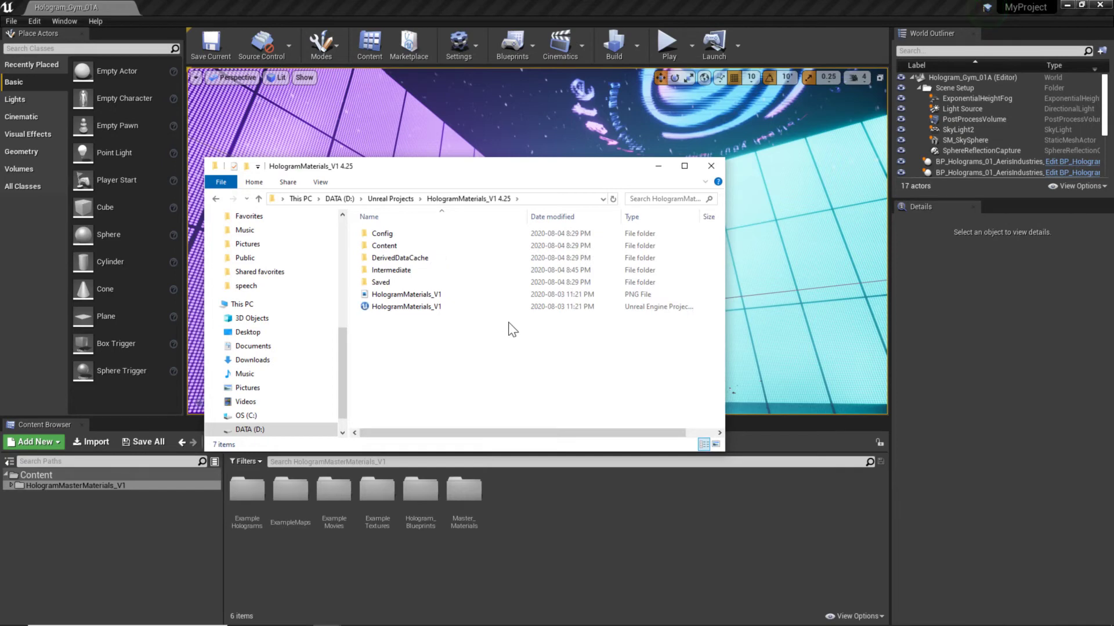
double_click(384, 246)
left_click(389, 272)
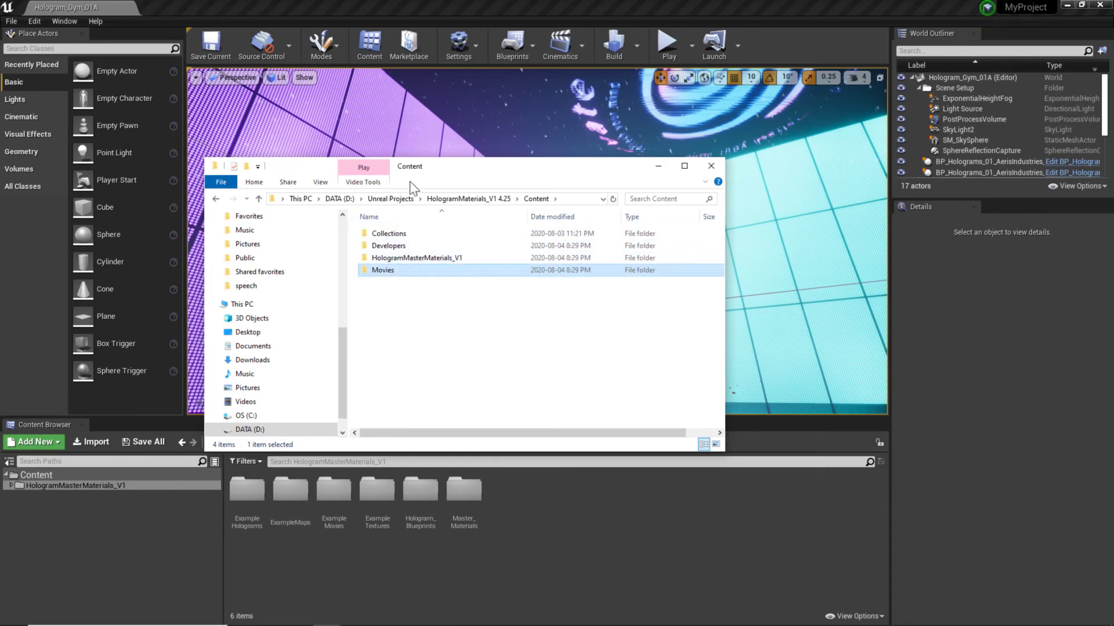
left_click(391, 198)
Step: Paste the Movies folder into MyProject's Content folder and return to the Unreal editor
scroll(464, 298, "down", 3)
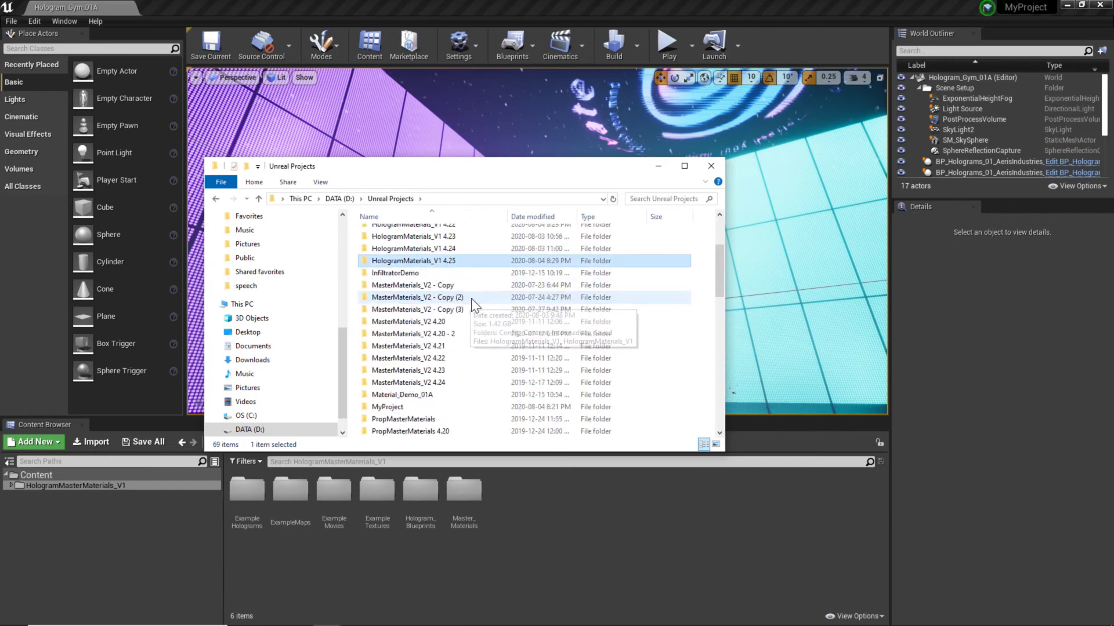
double_click(388, 406)
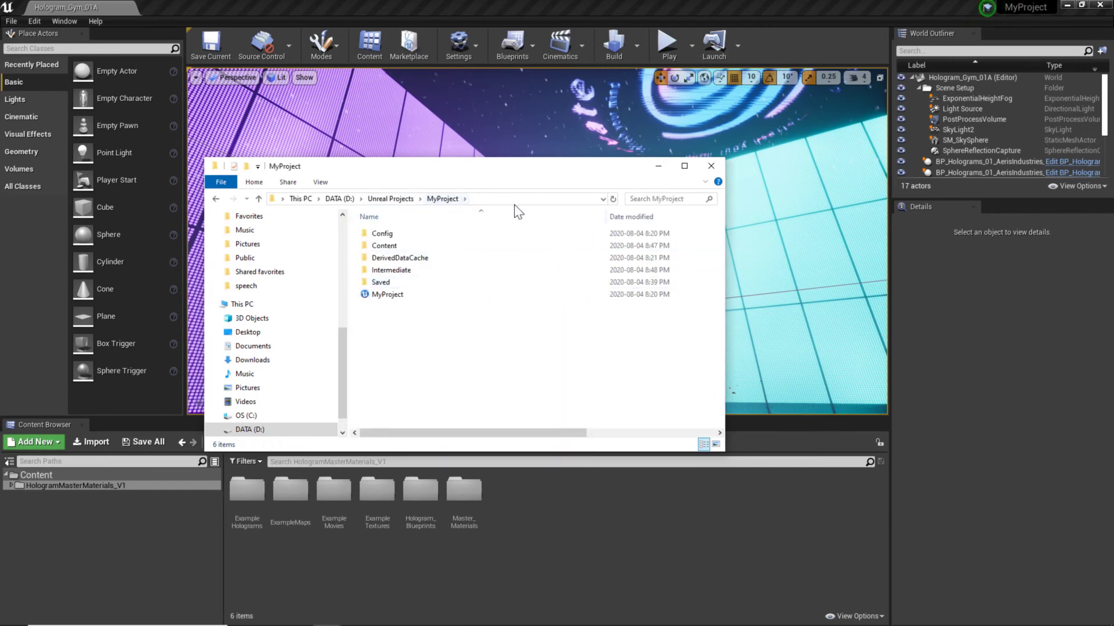
double_click(384, 246)
key("ctrl+v")
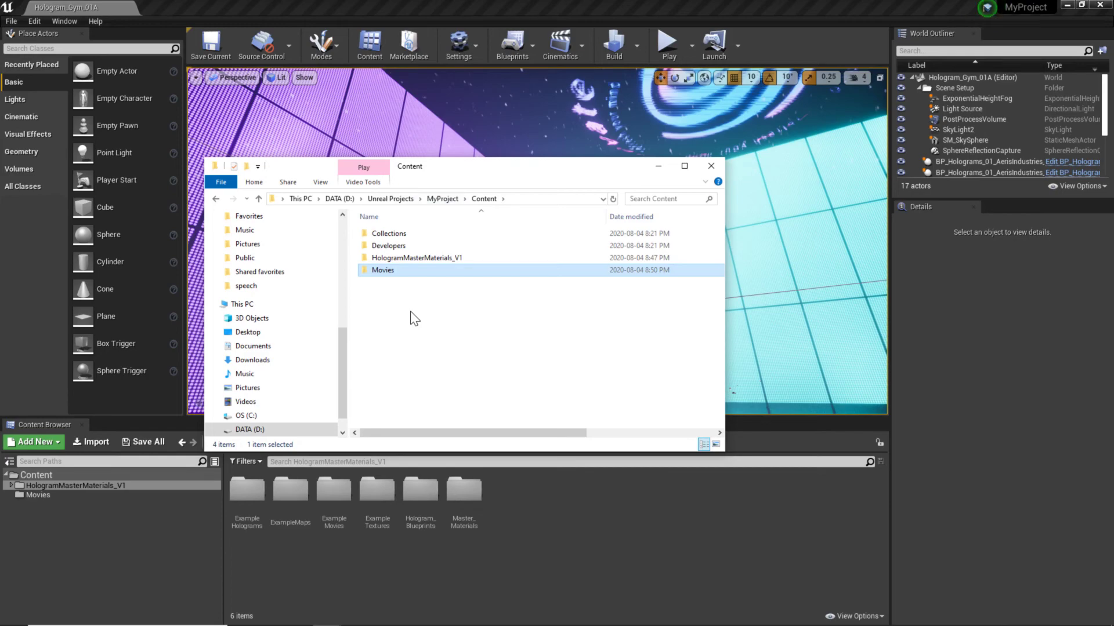
left_click(547, 1)
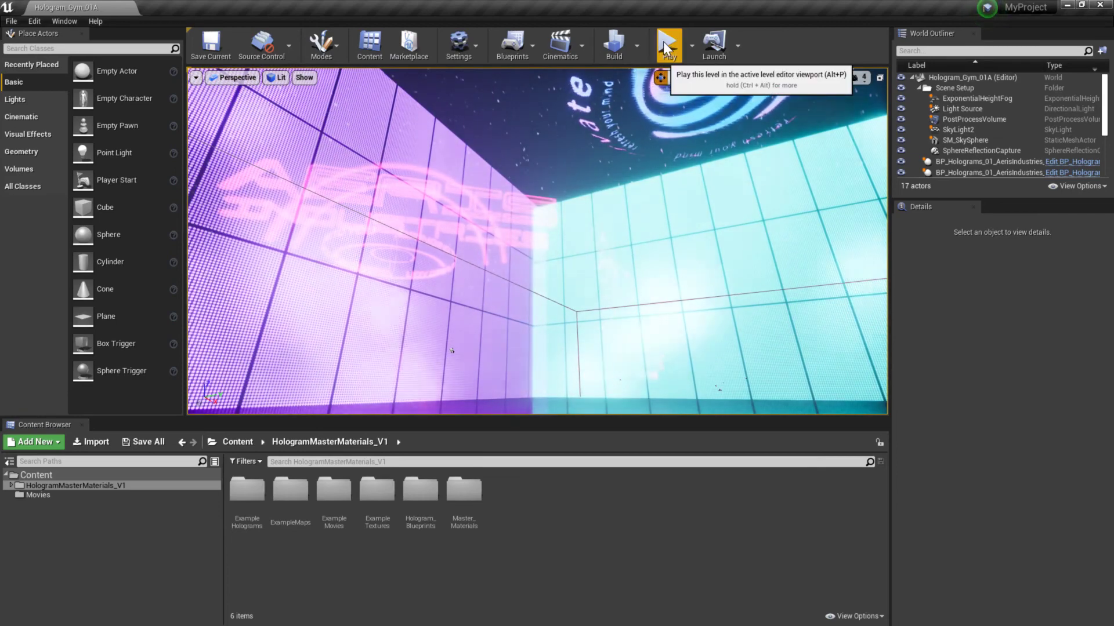
Step: Test-play Hologram_Gym_01A to confirm the walls show the video footage, then stop
left_click(663, 41)
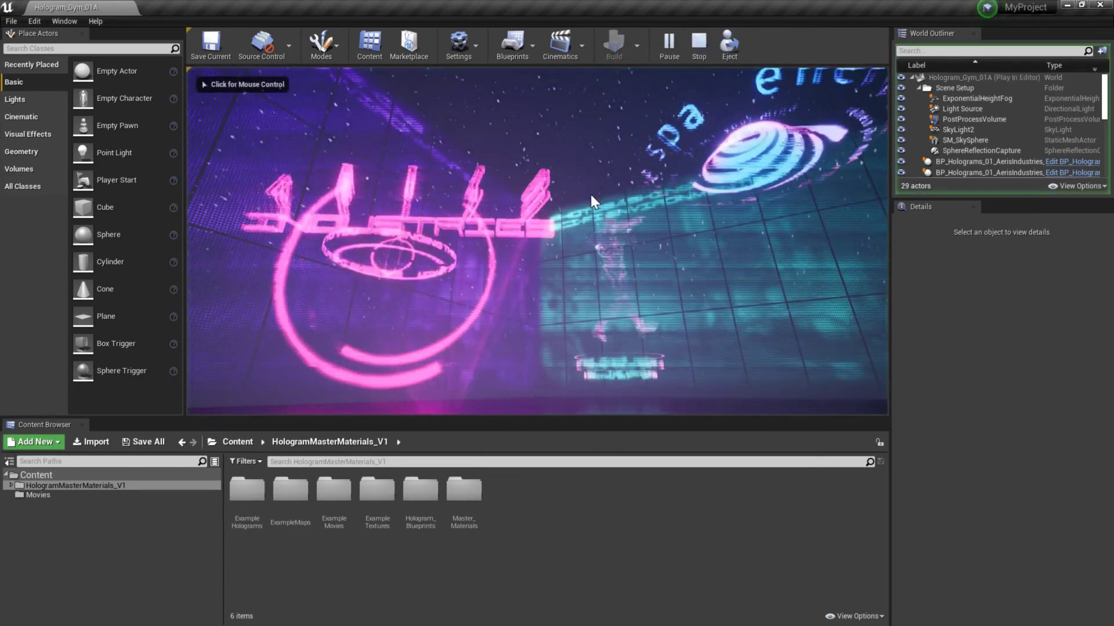
key("Escape")
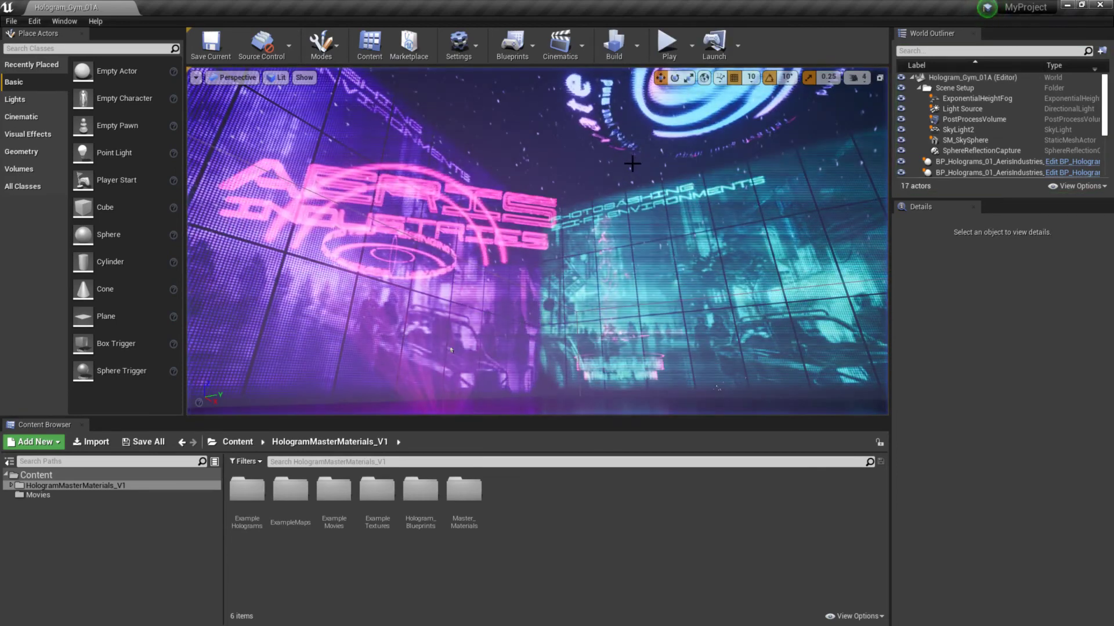